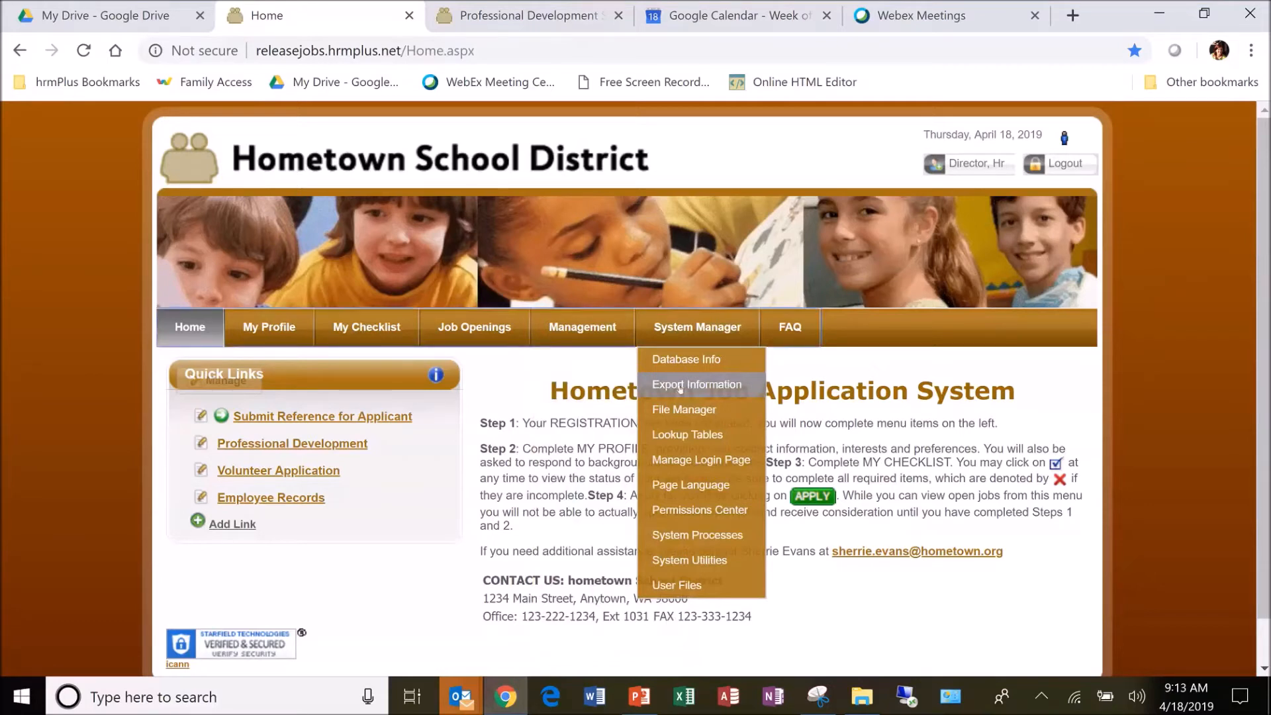
Open the Export Information page and filter the view list by the name "user"
left_click(680, 385)
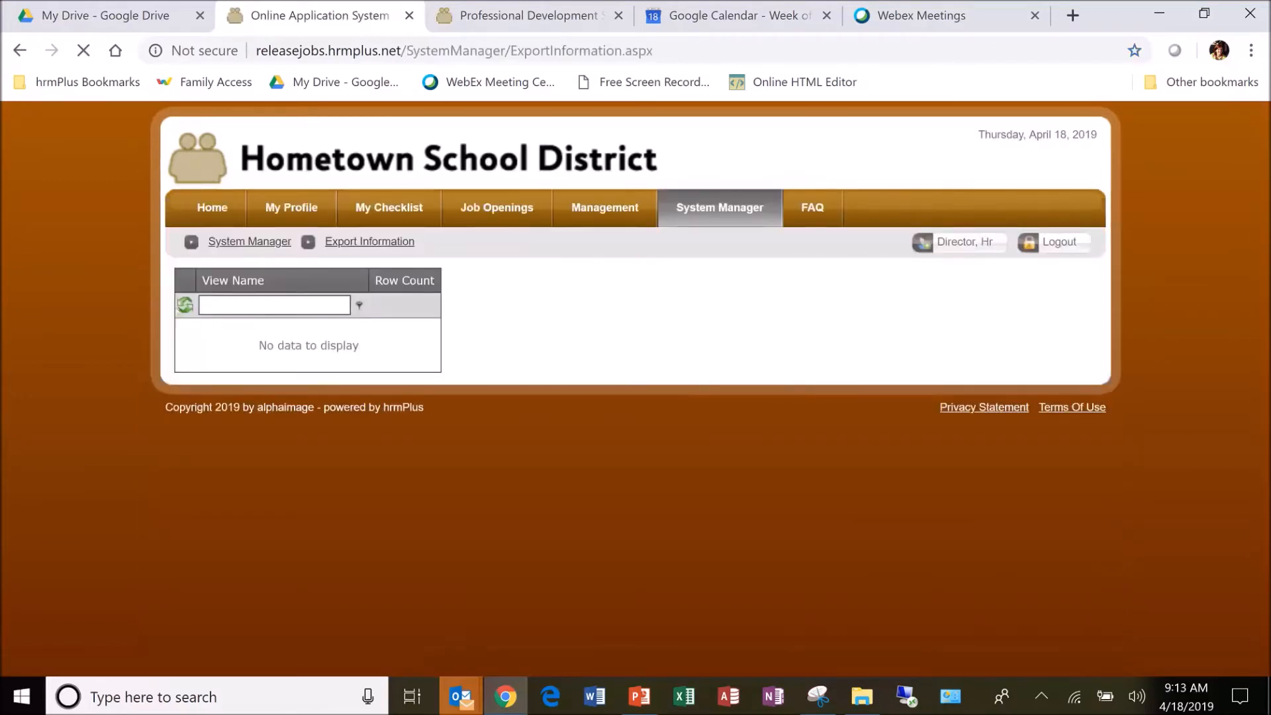
left_click(185, 307)
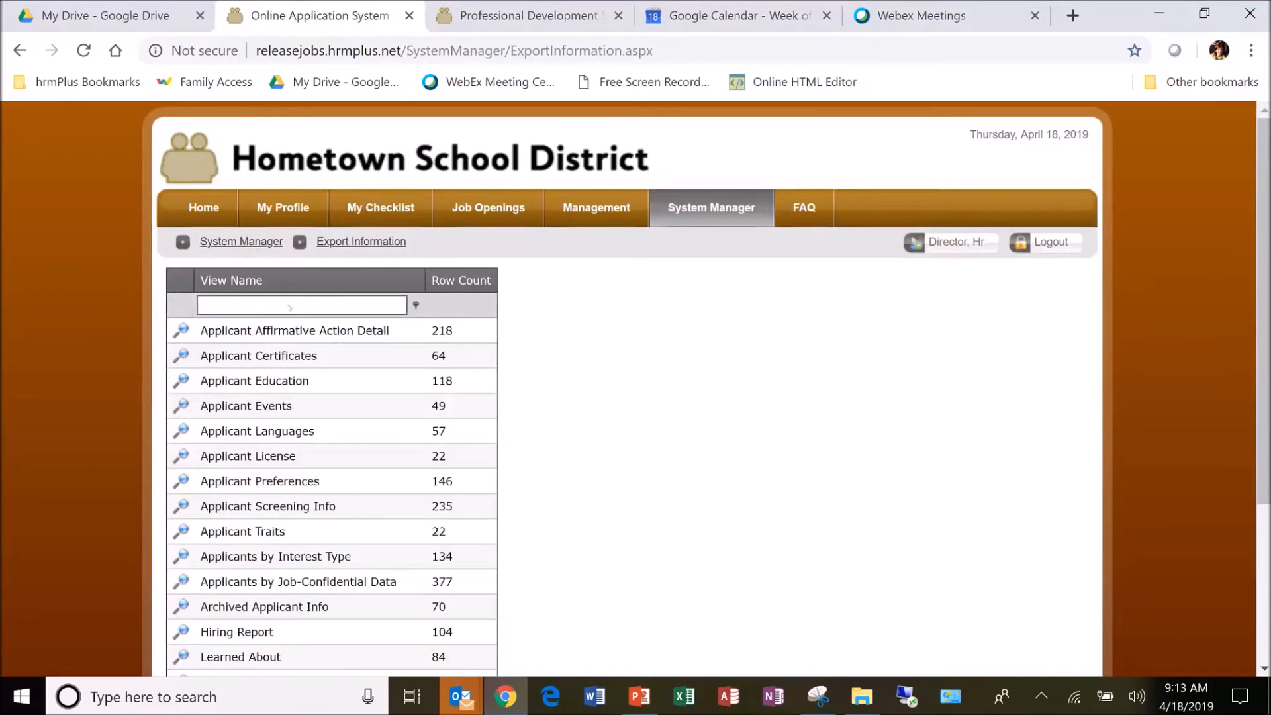
left_click(244, 301)
type("user")
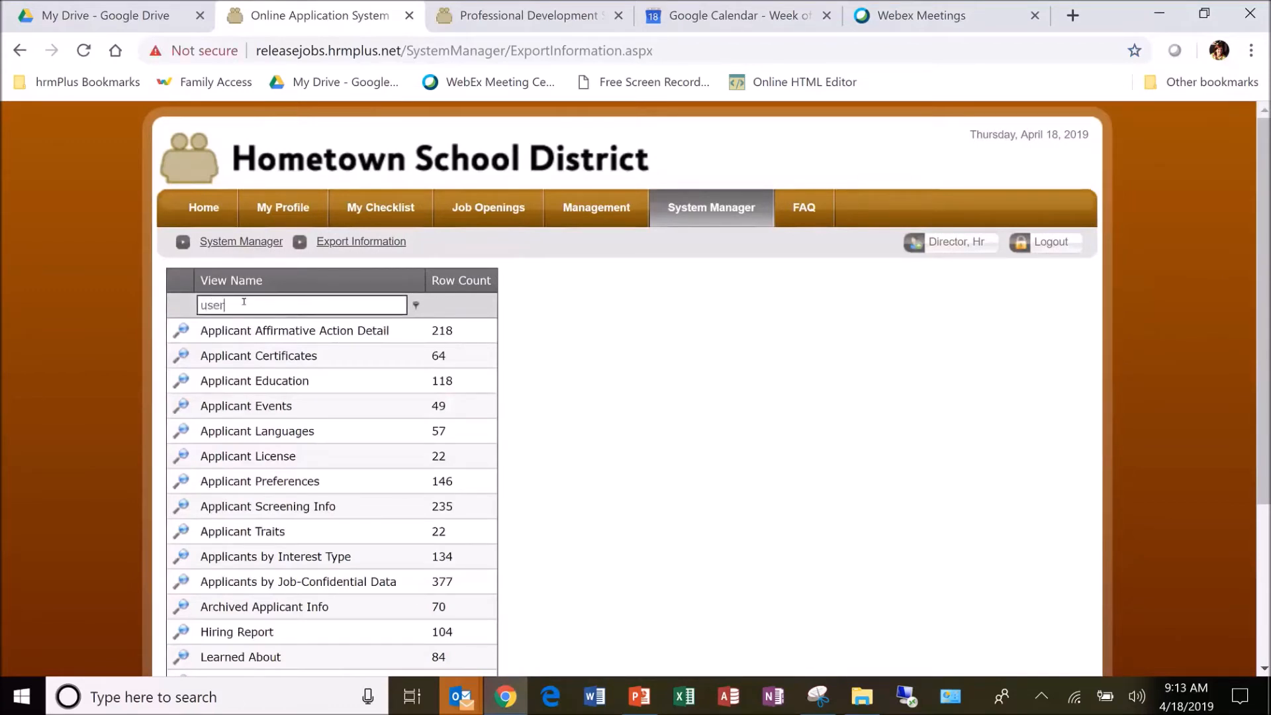
key("Return")
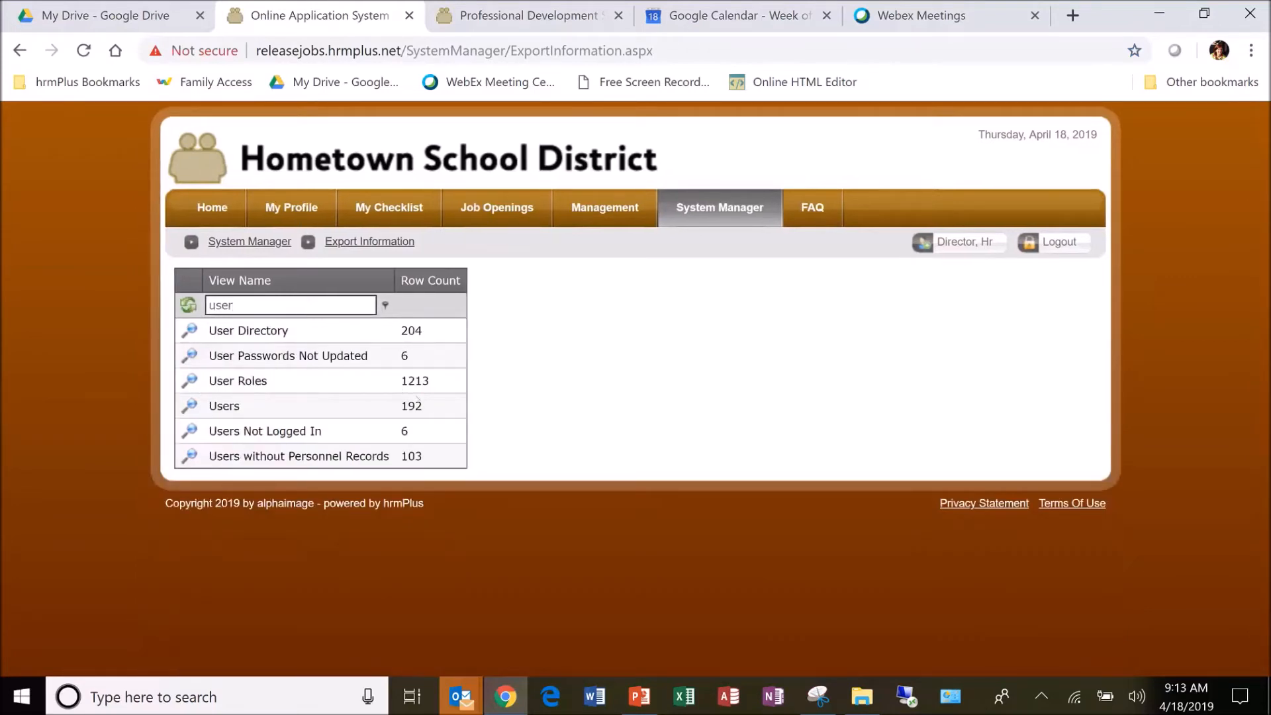
Open the User Roles view and filter its rows to PortalID 1
left_click(190, 381)
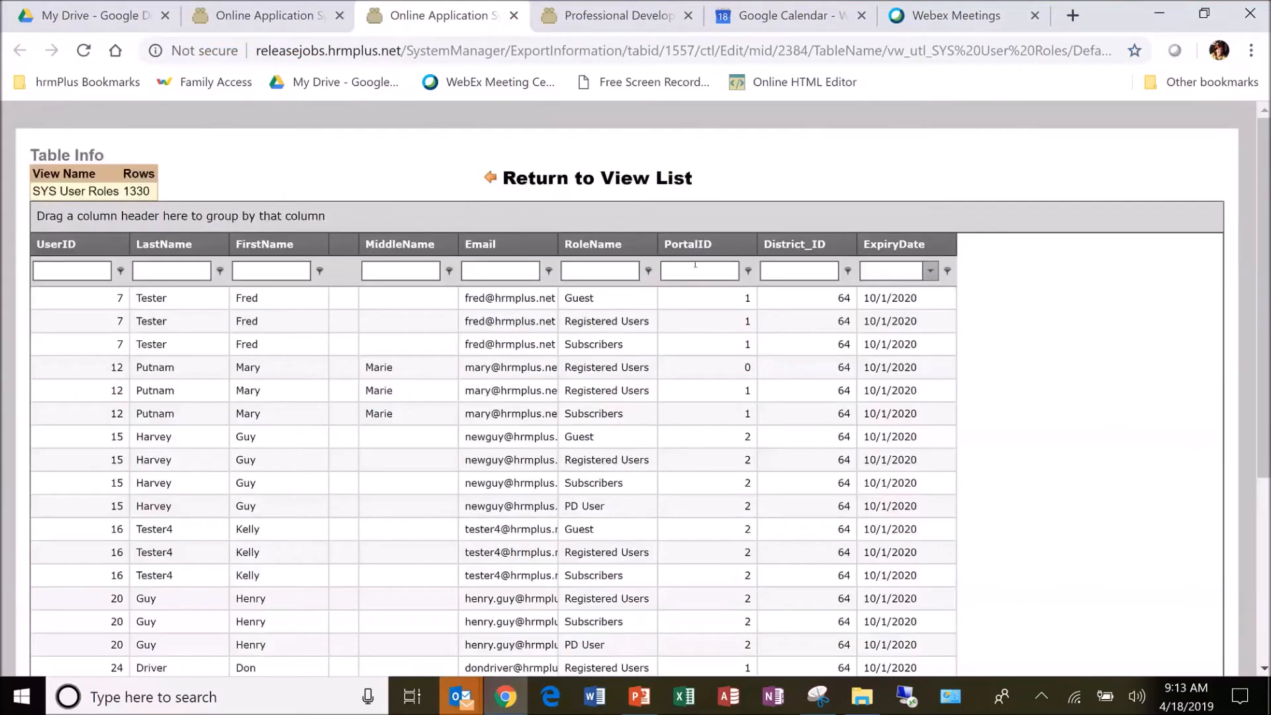
left_click(698, 266)
type("1")
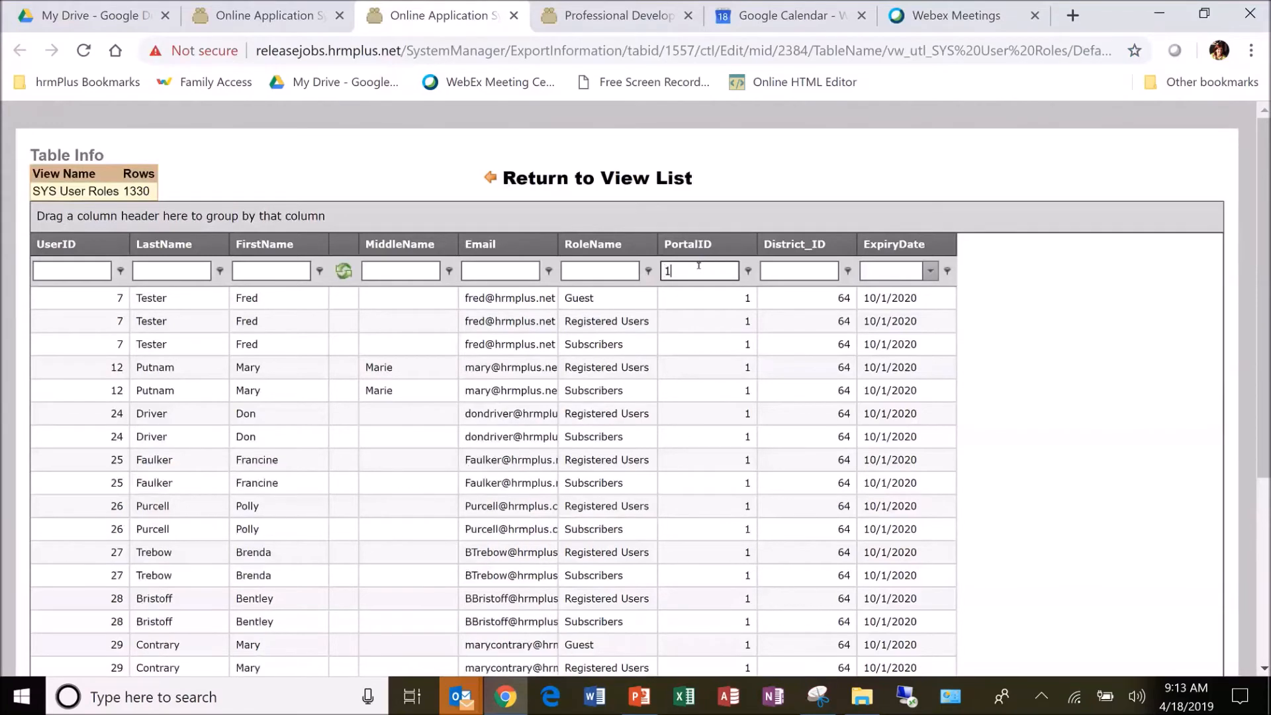
Export the filtered user roles to XLS and open the downloaded grdResults.xls file in Excel
scroll(1170, 345, "down", 5)
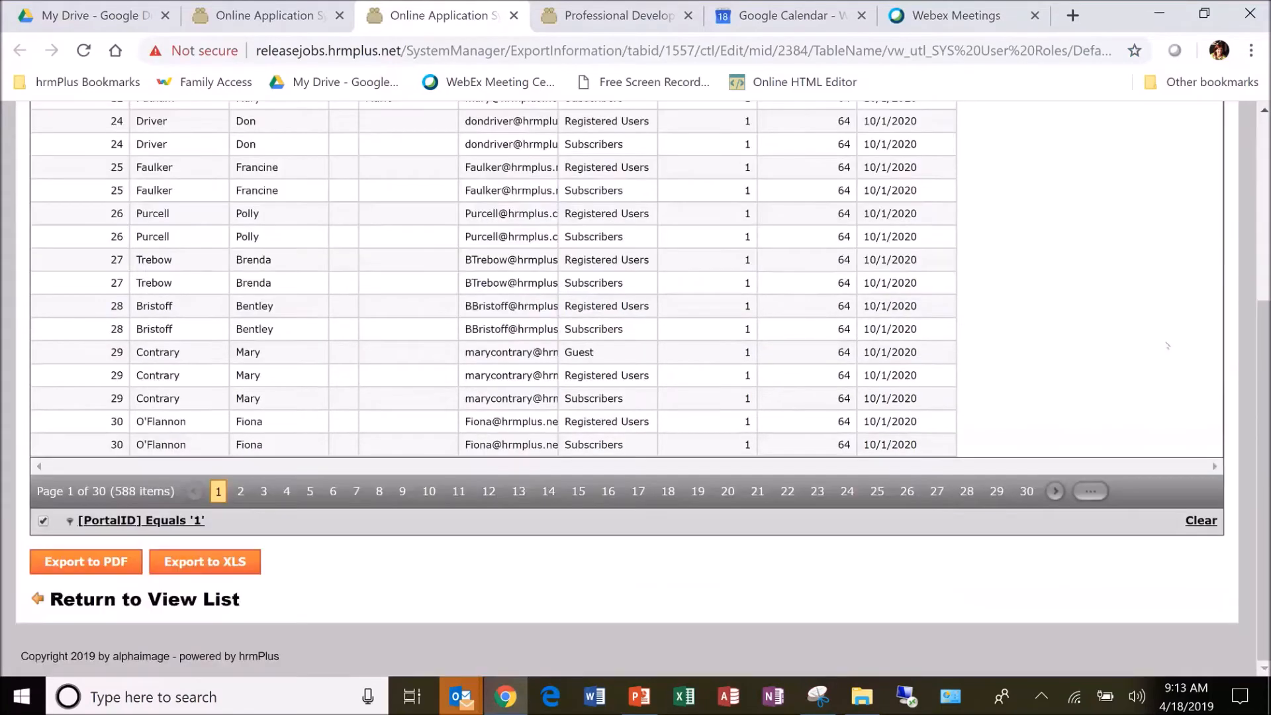
left_click(194, 565)
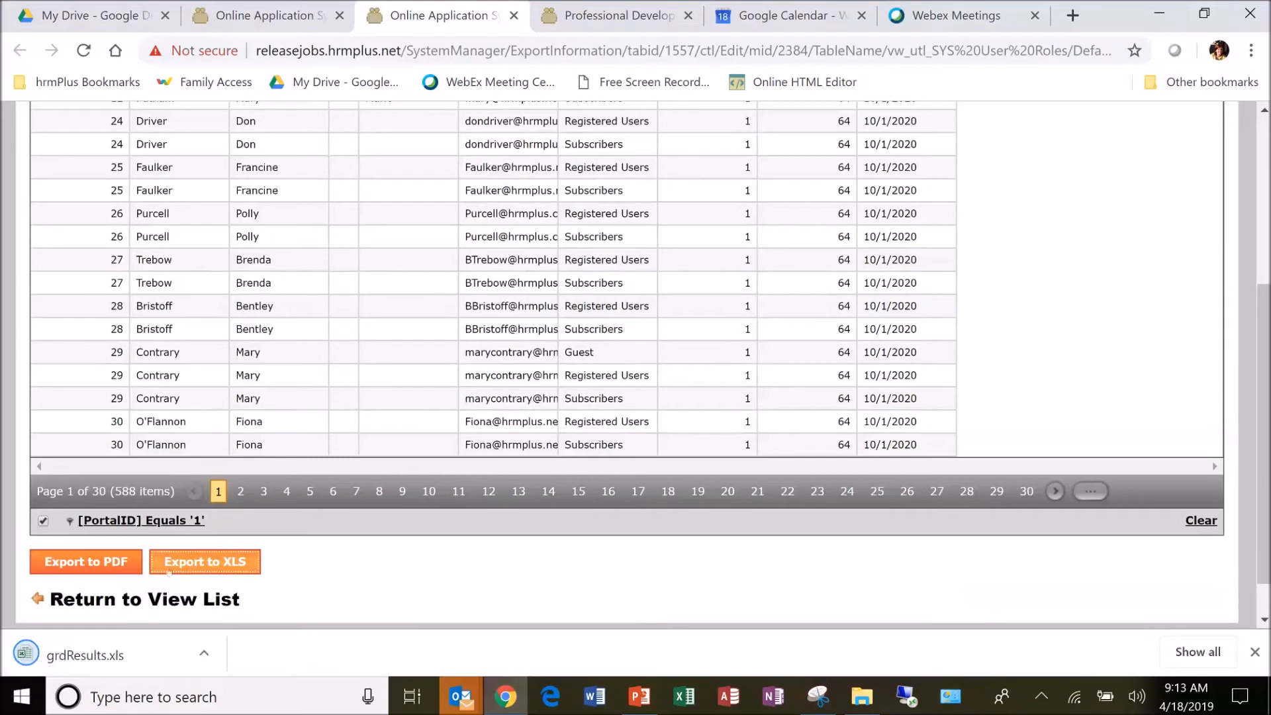
left_click(78, 655)
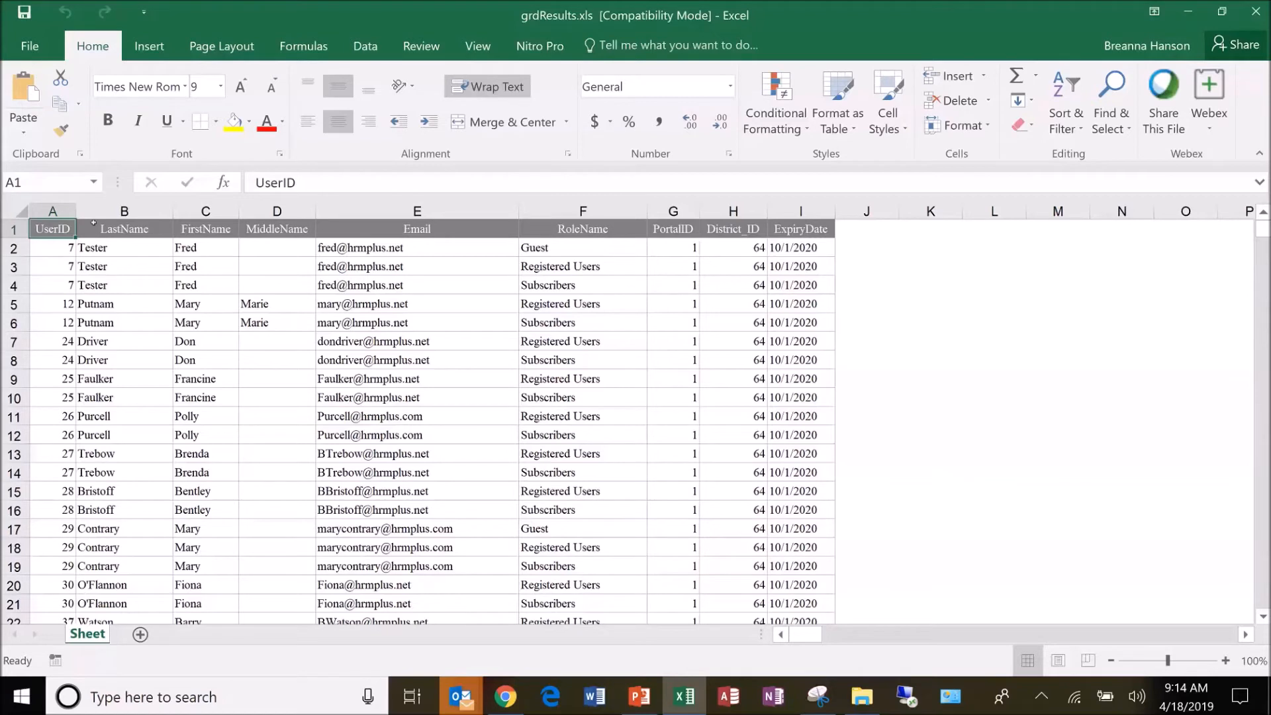
Add filter controls to the header row of the exported sheet
left_click(7, 228)
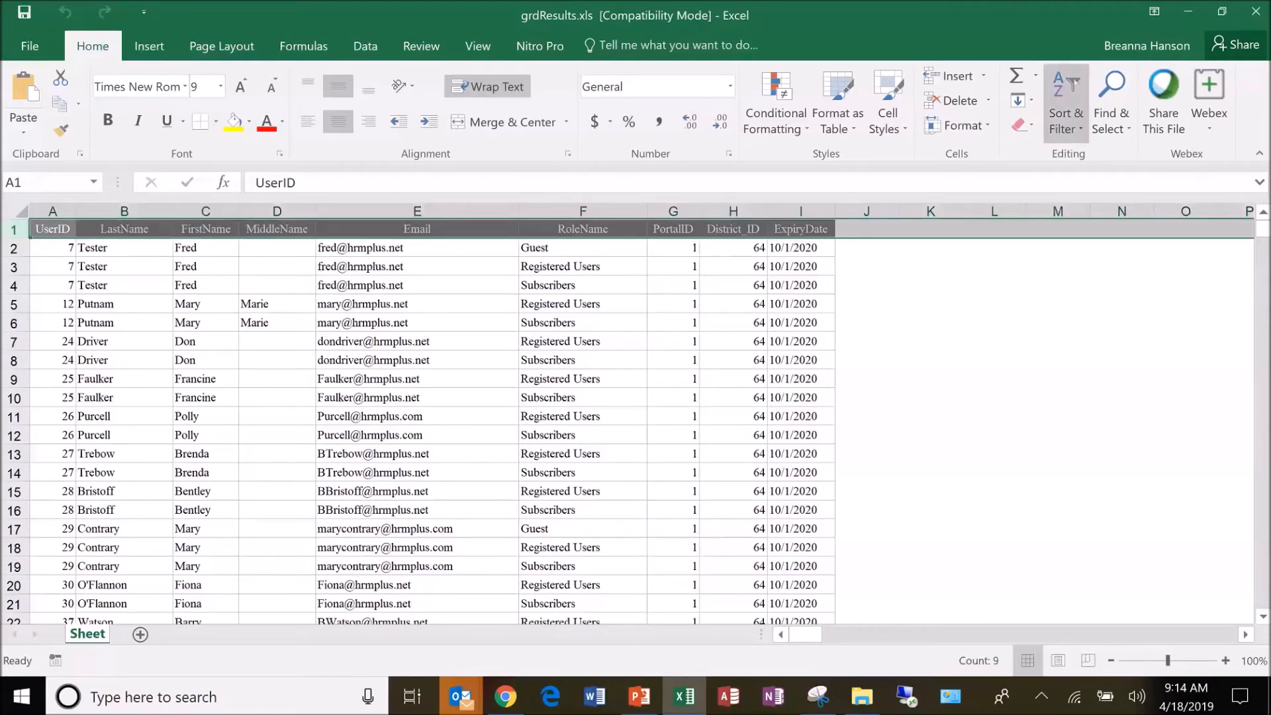
left_click(1073, 84)
left_click(1077, 238)
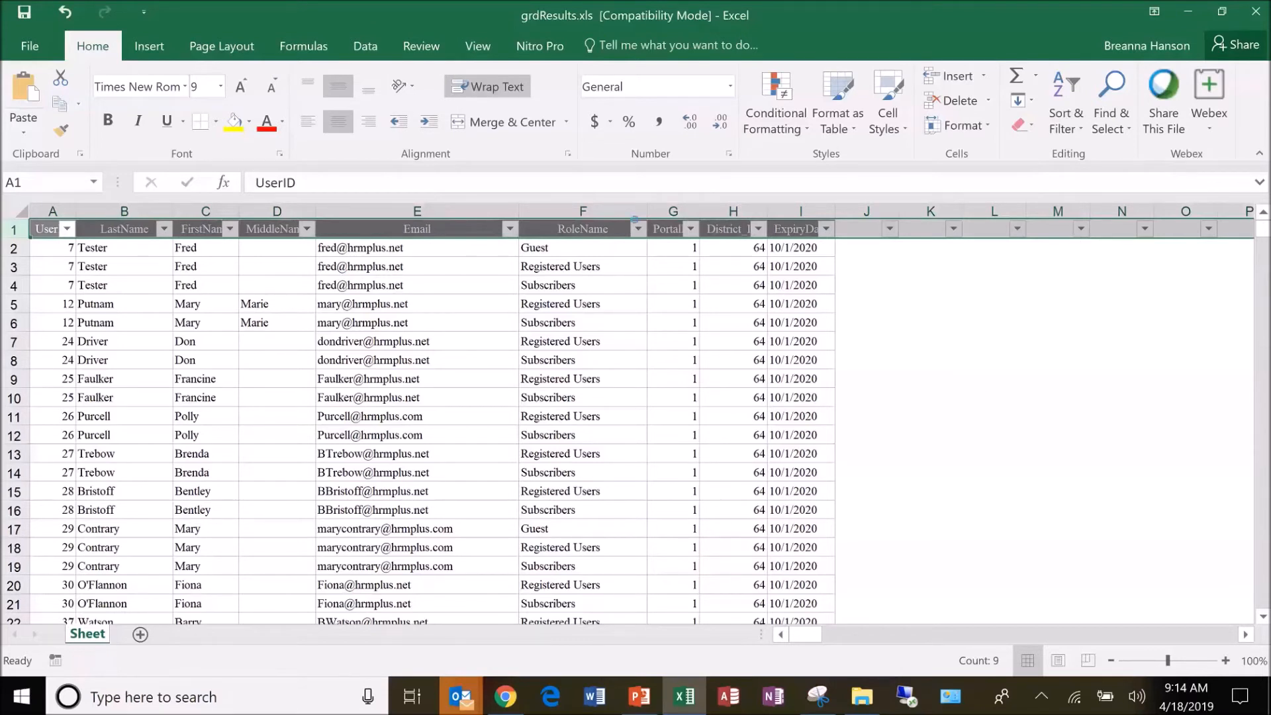
Filter the RoleName column by "hr" to list only HR Administrator users
left_click(637, 229)
left_click(428, 419)
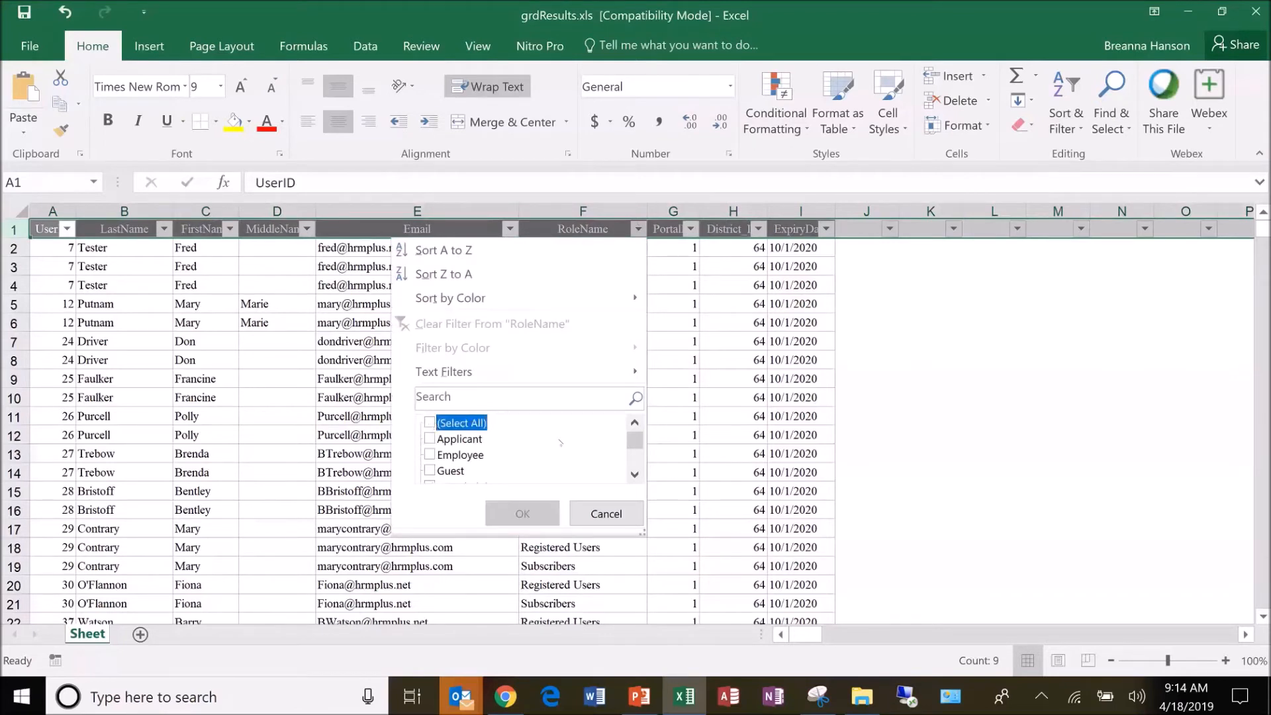
left_click(428, 422)
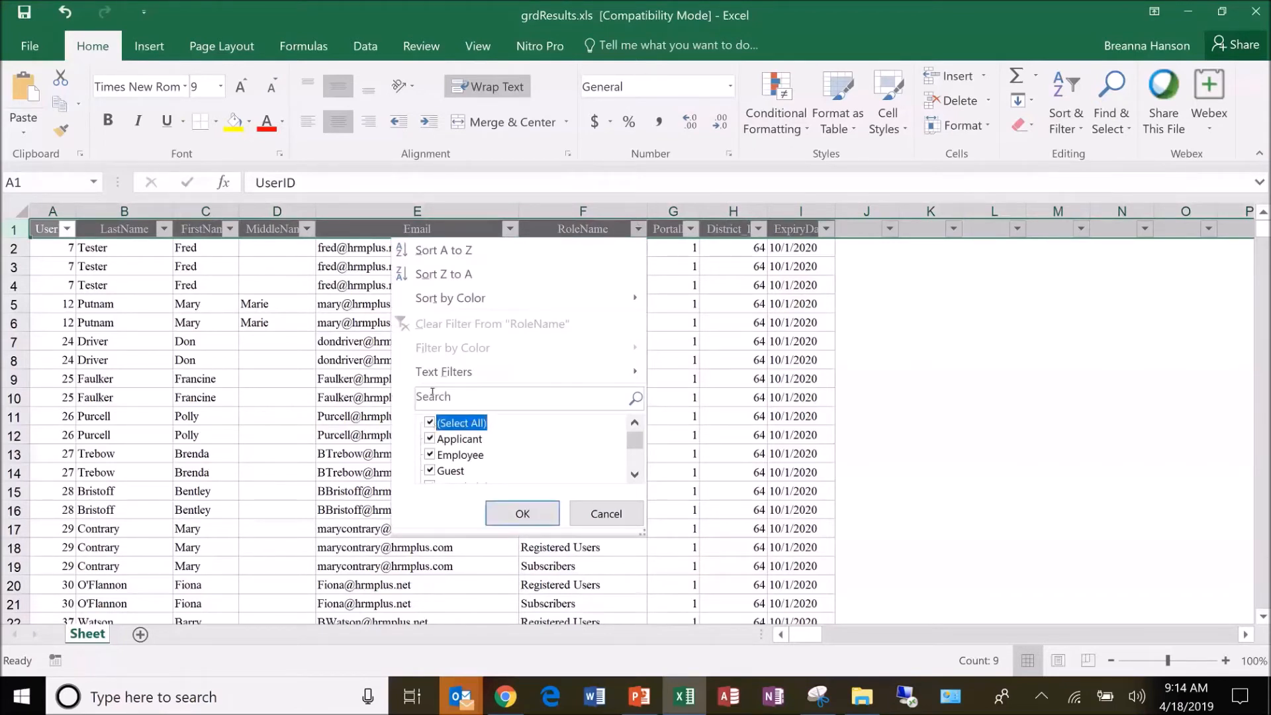
left_click(432, 394)
type("hr")
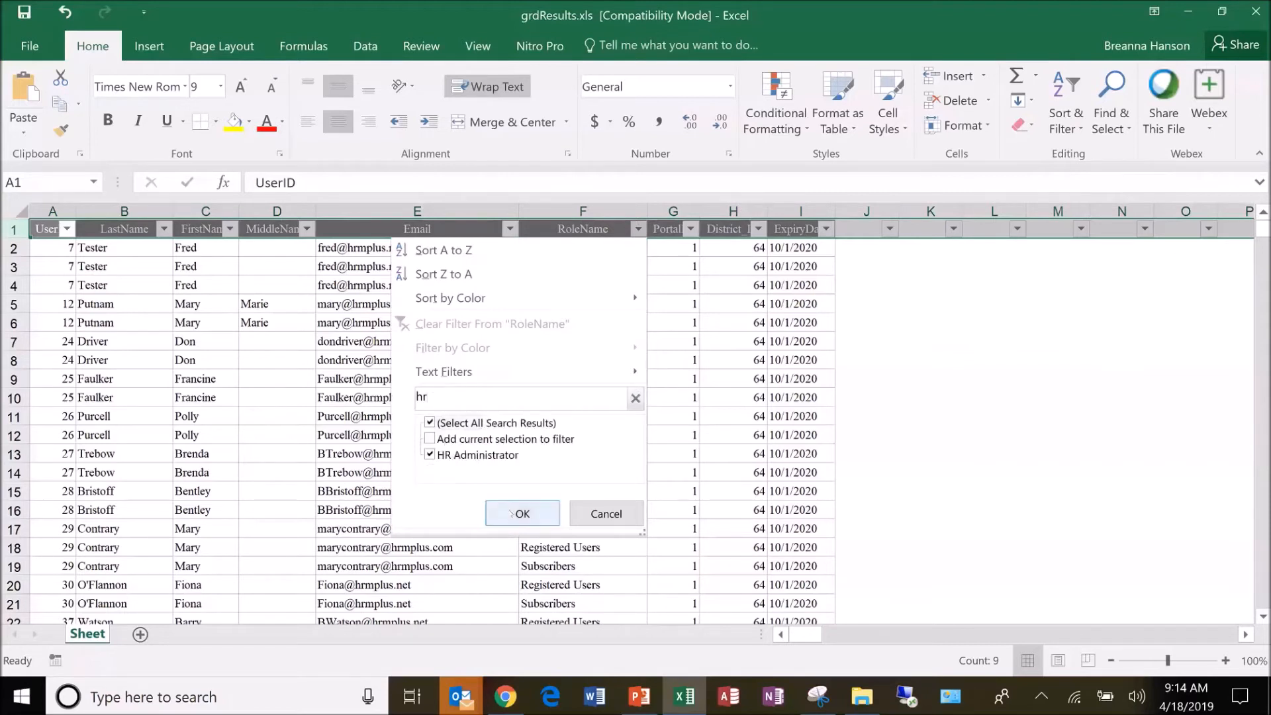
left_click(506, 506)
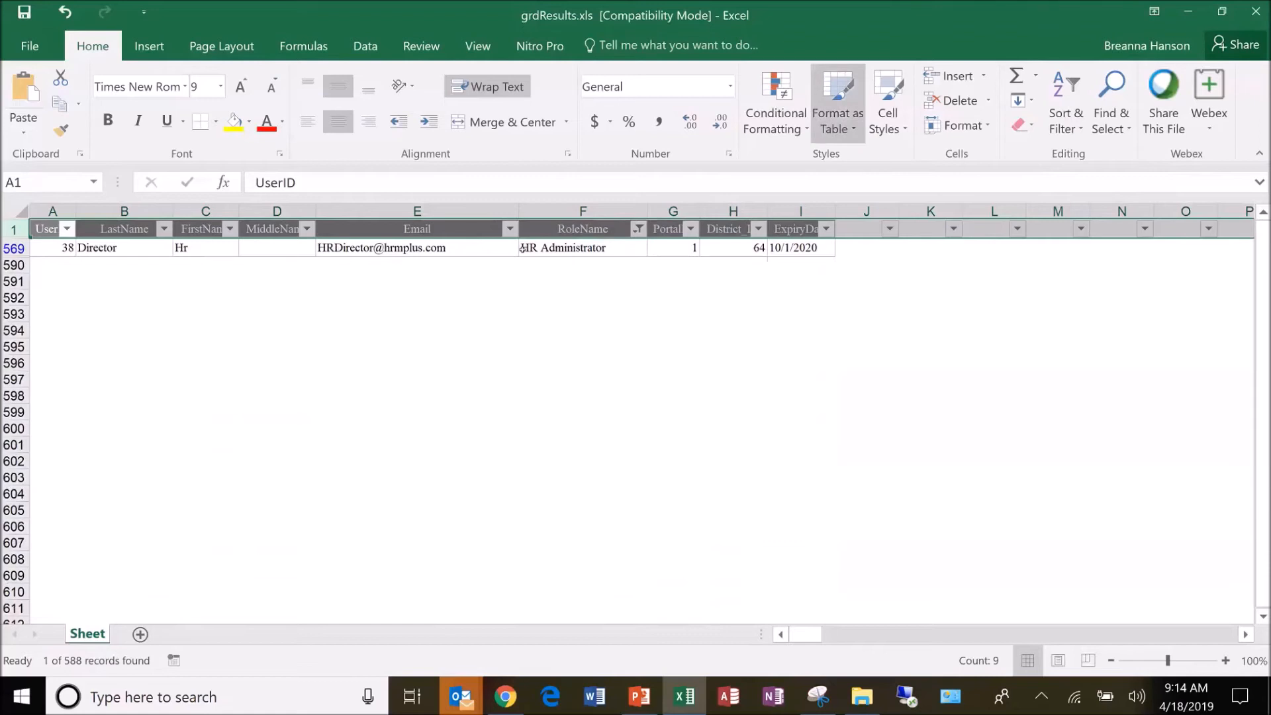
Change the RoleName filter to "sup" to list all Supervisor roles, and review the users down to the last row
left_click(638, 229)
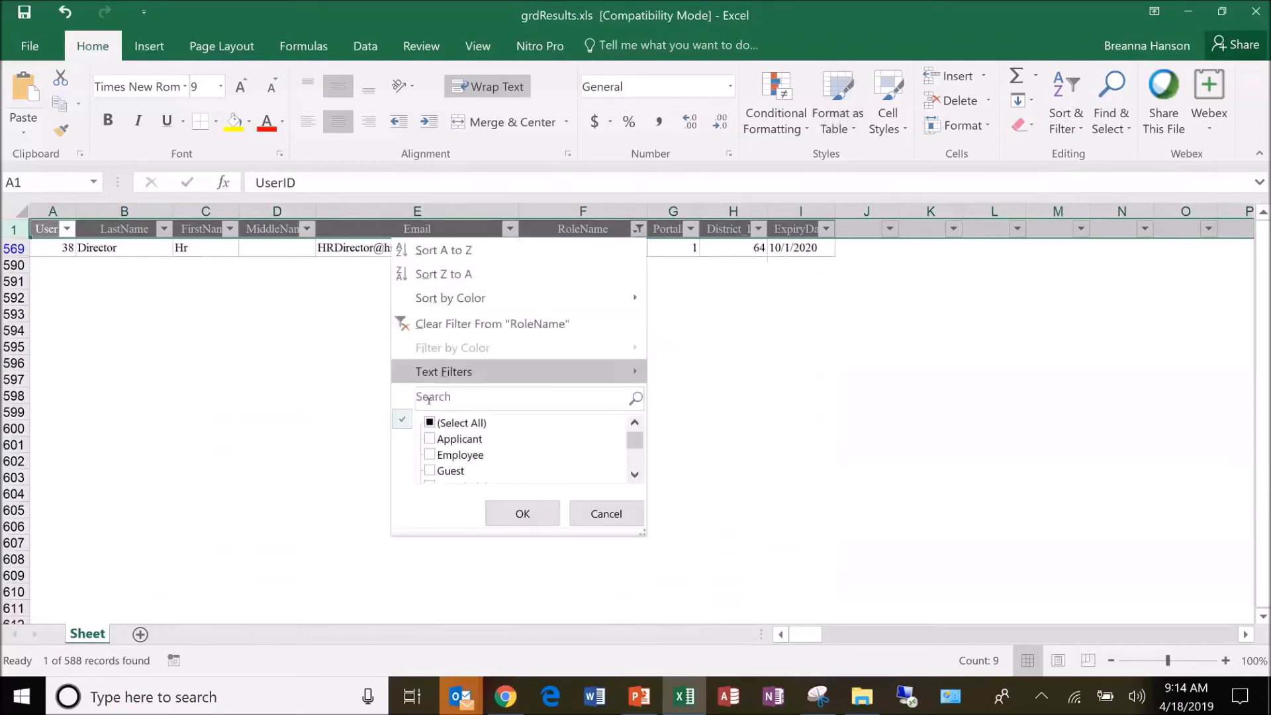
left_click(429, 423)
left_click(444, 397)
type("sup")
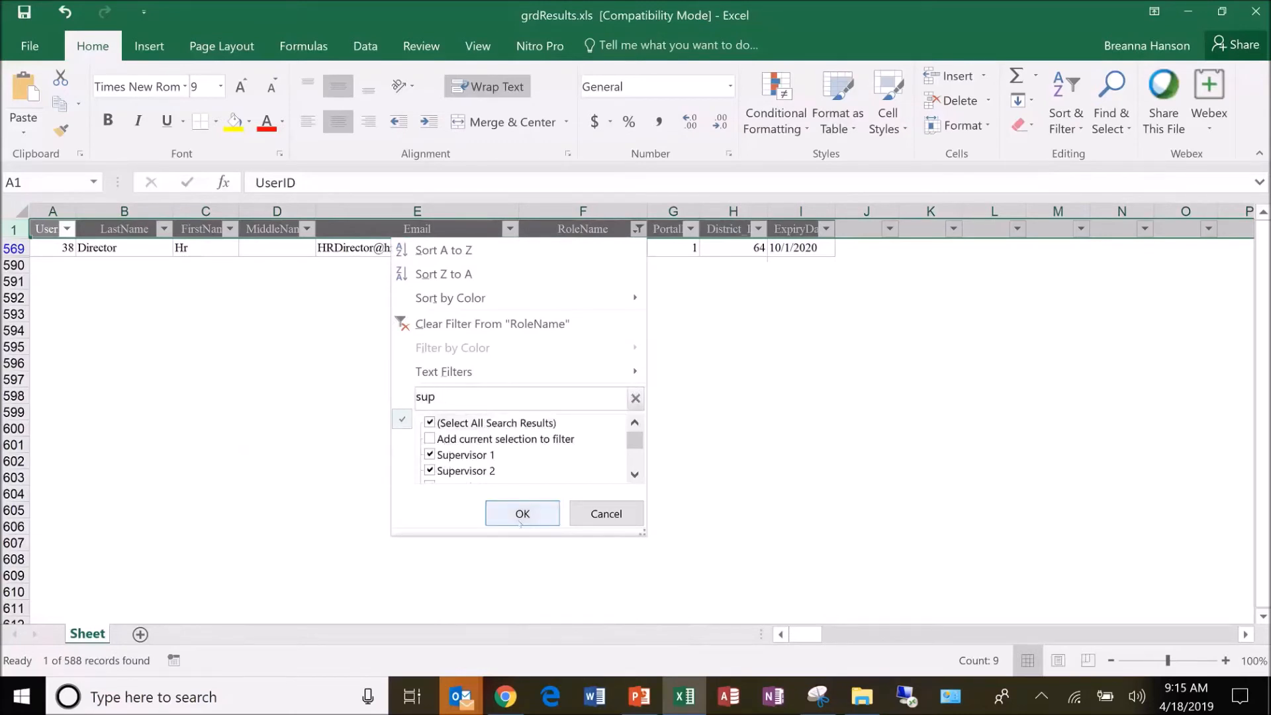
left_click(517, 516)
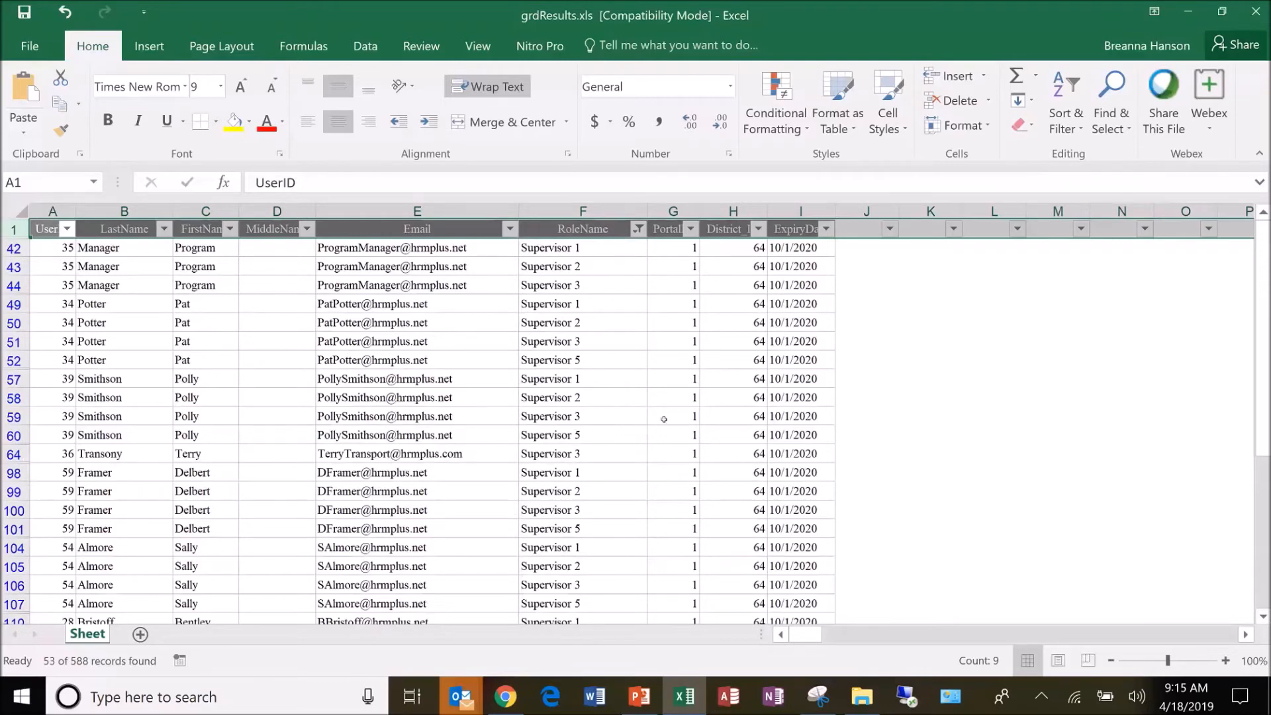
scroll(664, 418, "down", 4)
scroll(627, 474, "down", 1)
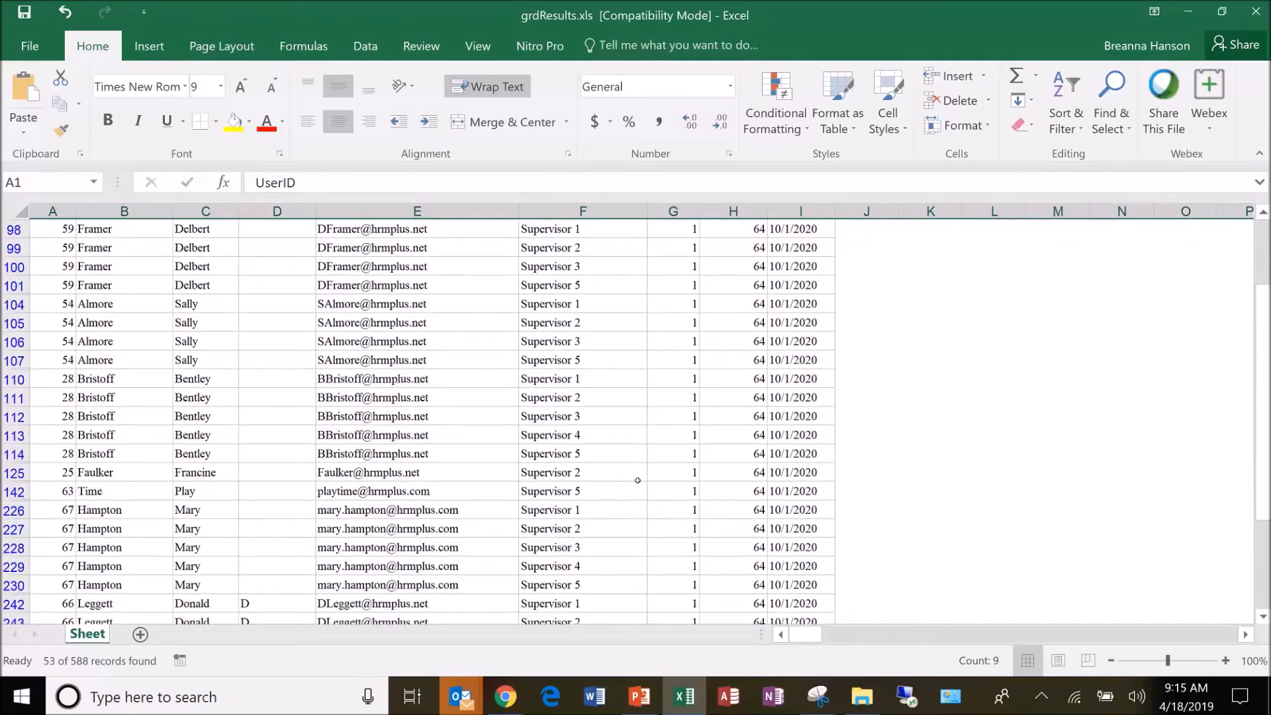
scroll(637, 480, "down", 5)
scroll(637, 480, "down", 4)
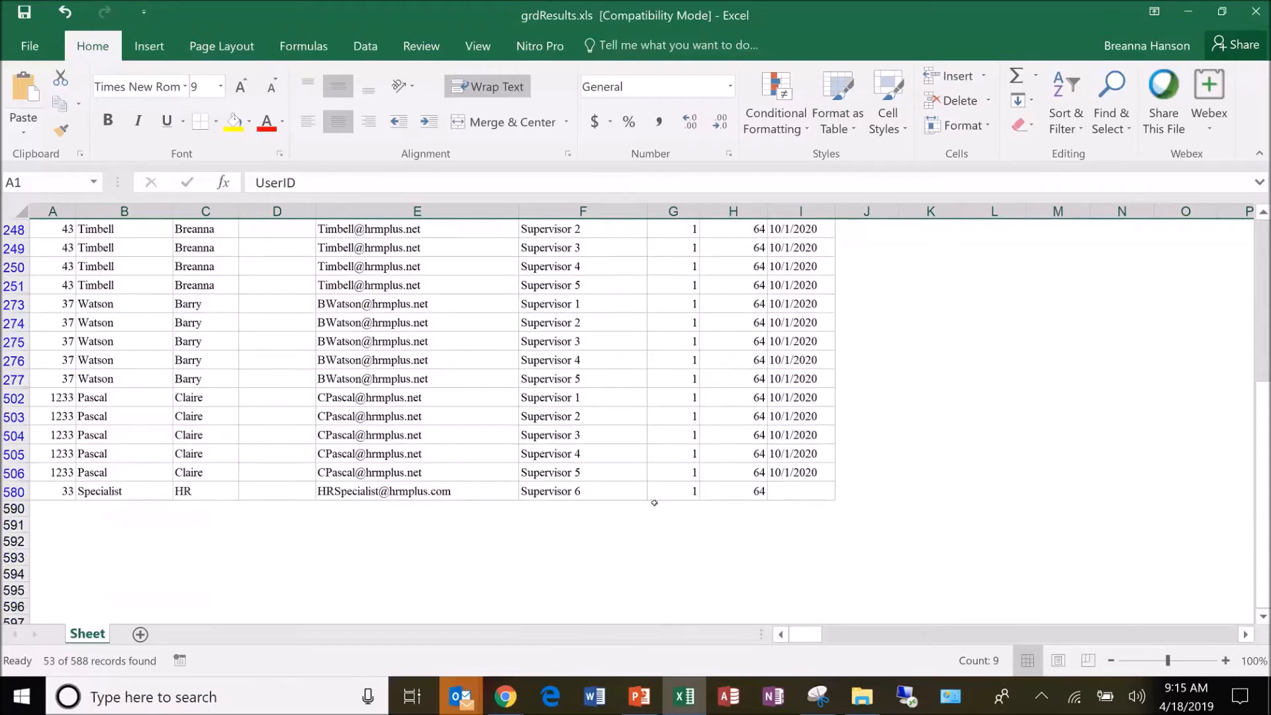
Switch to the PowerPoint presentation and show slide 11, Managing User Accounts
left_click(505, 697)
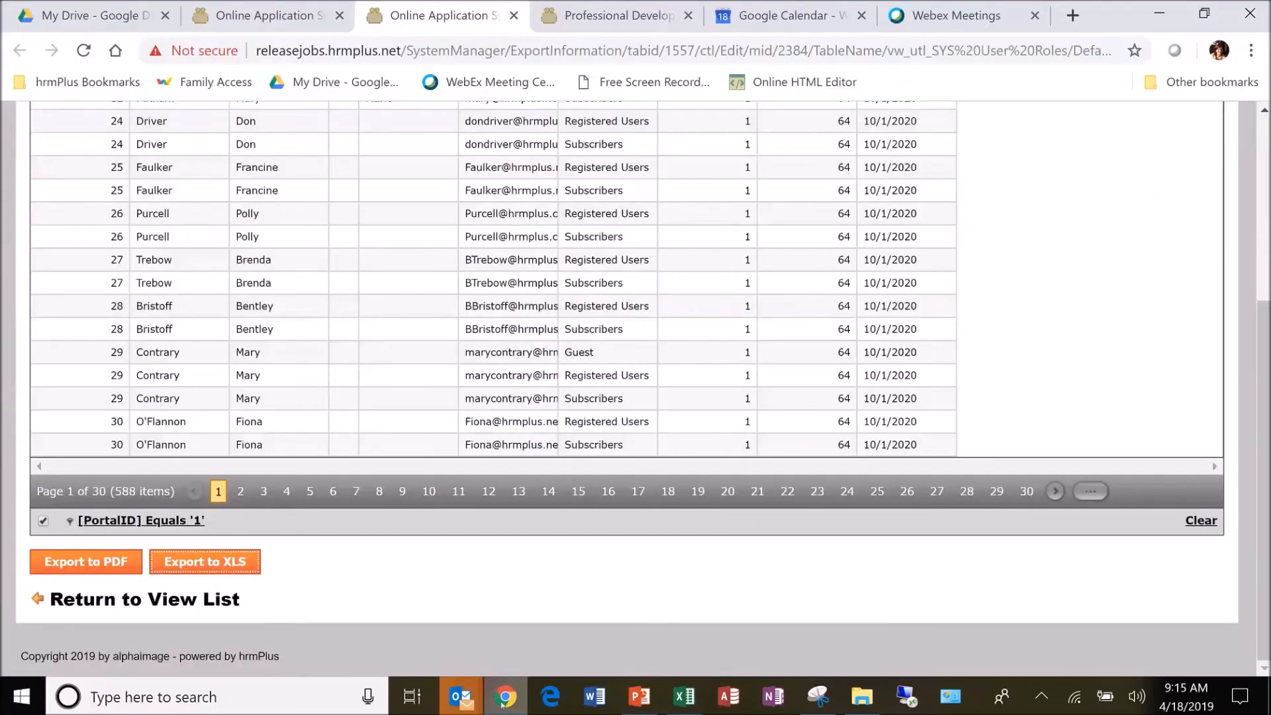
left_click(639, 696)
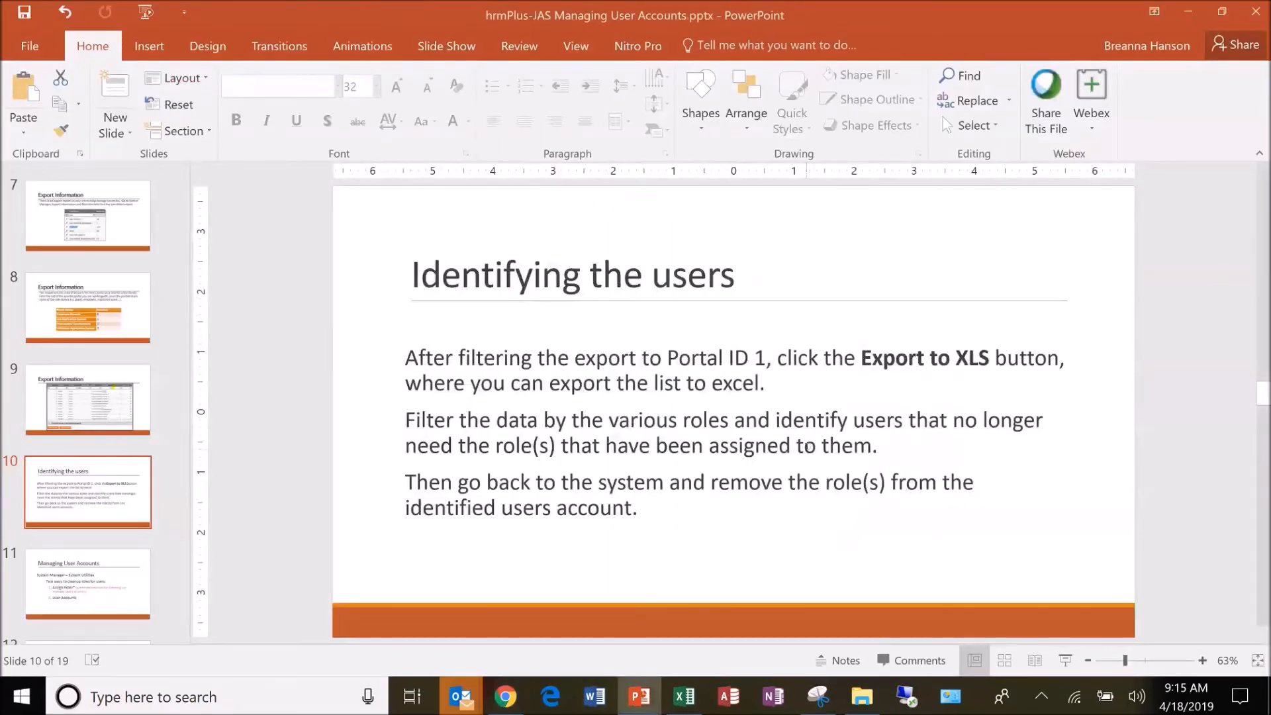
left_click(129, 606)
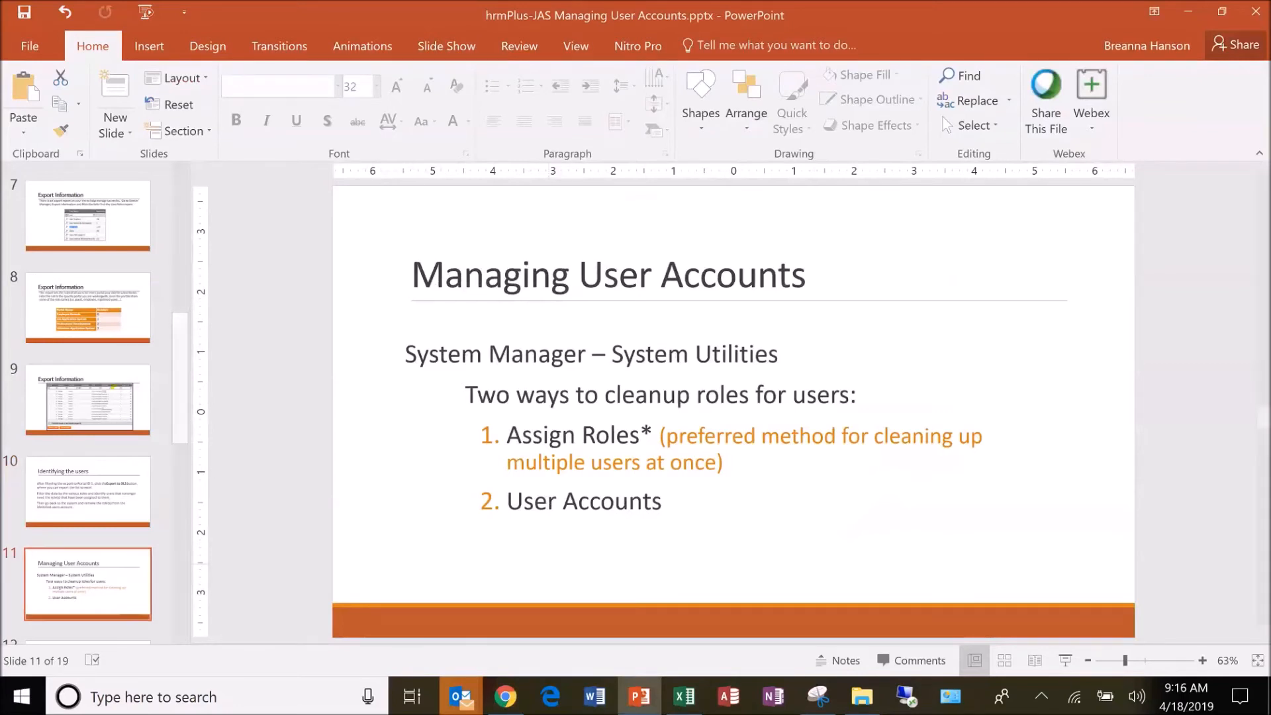
Return to Chrome, close the User Roles export page, and open System Utilities under System Manager
left_click(513, 706)
left_click(513, 707)
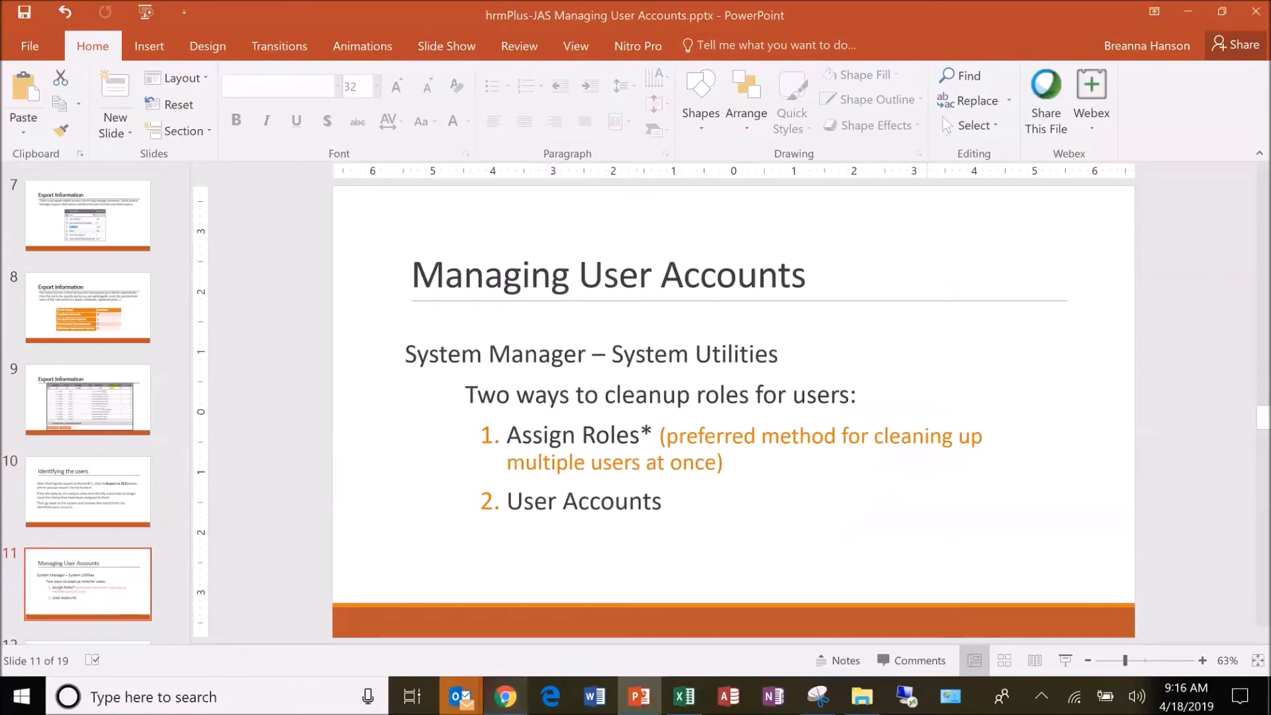
left_click(509, 702)
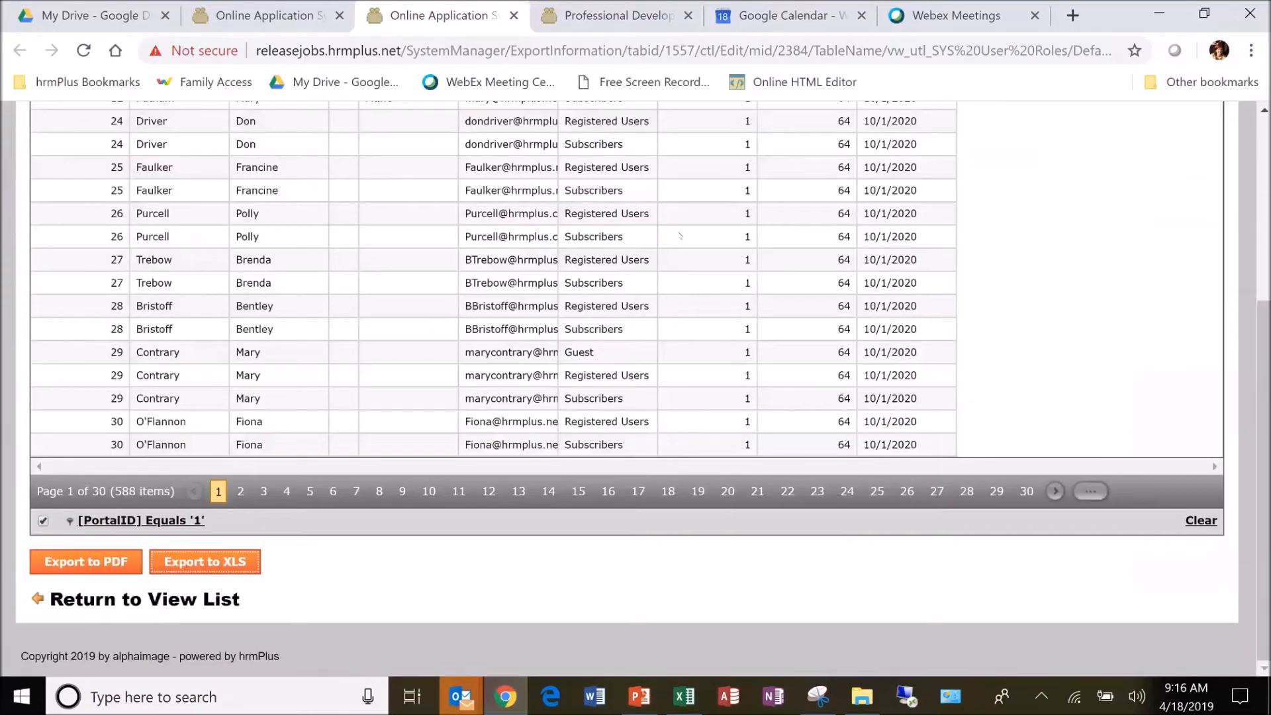
key("ctrl+w")
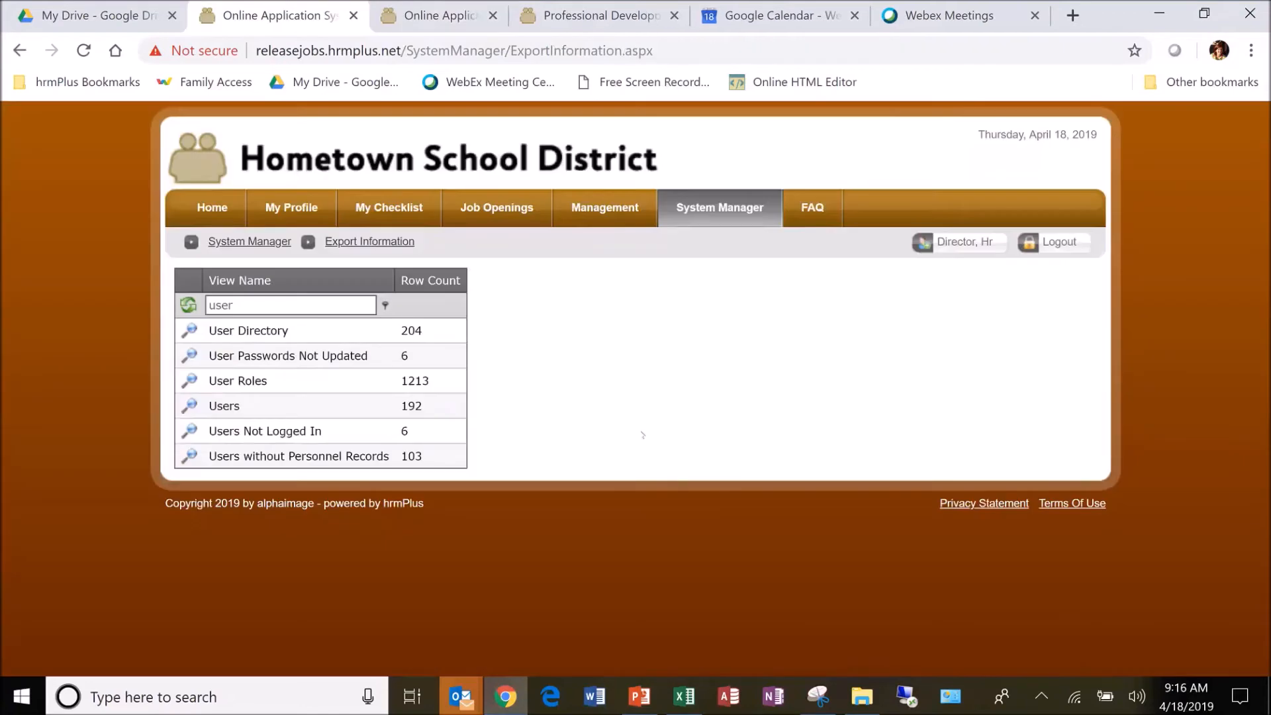
mouse_move(721, 218)
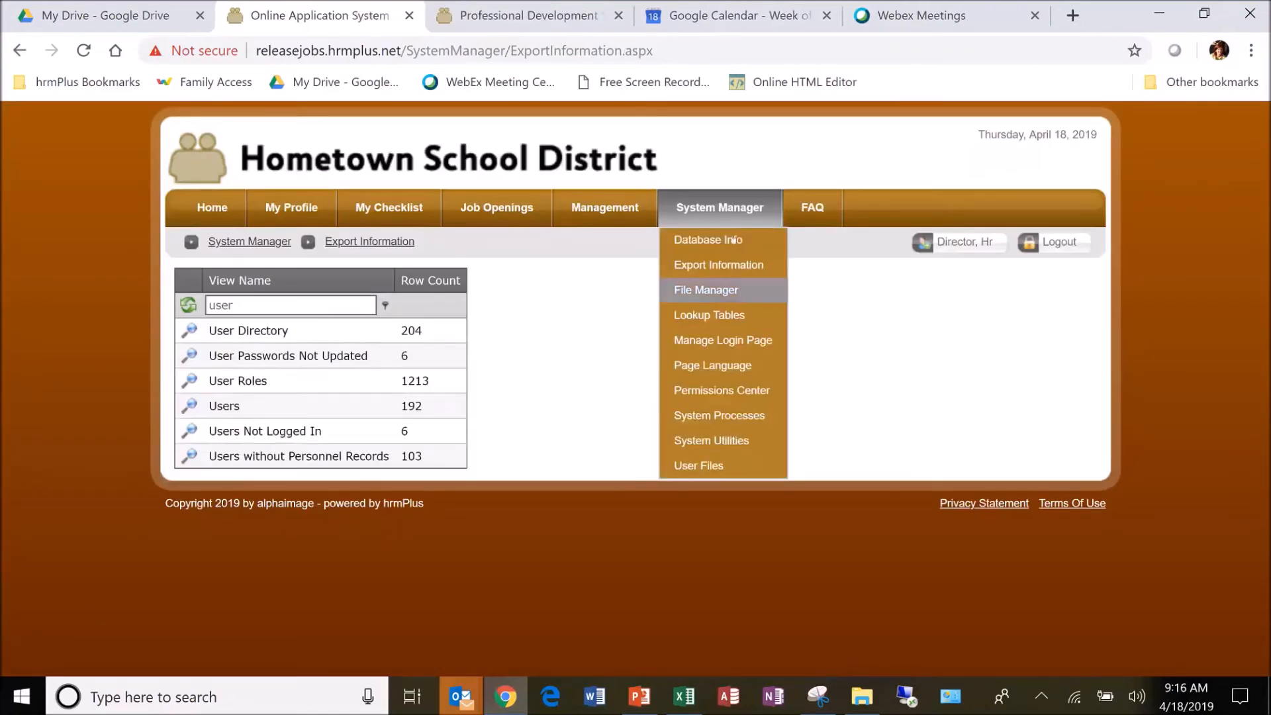
left_click(687, 443)
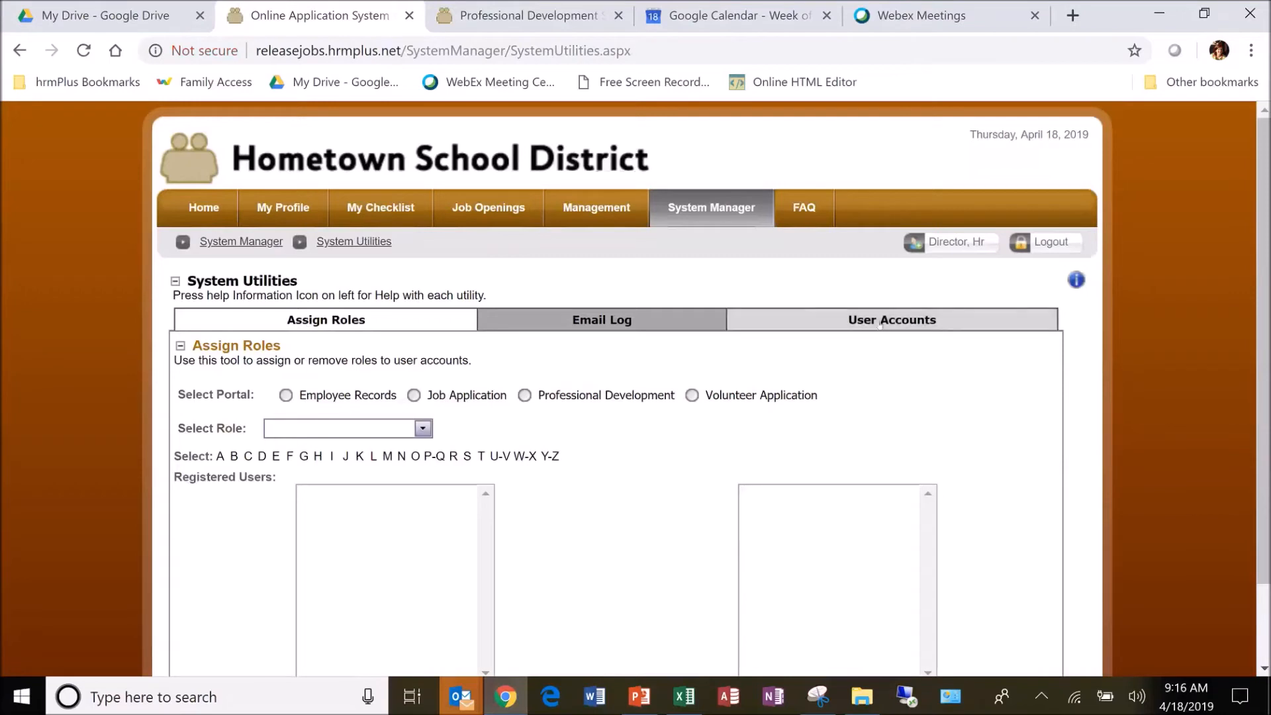
In Assign Roles, choose the Job Application portal and the System Manager role
scroll(639, 577, "down", 2)
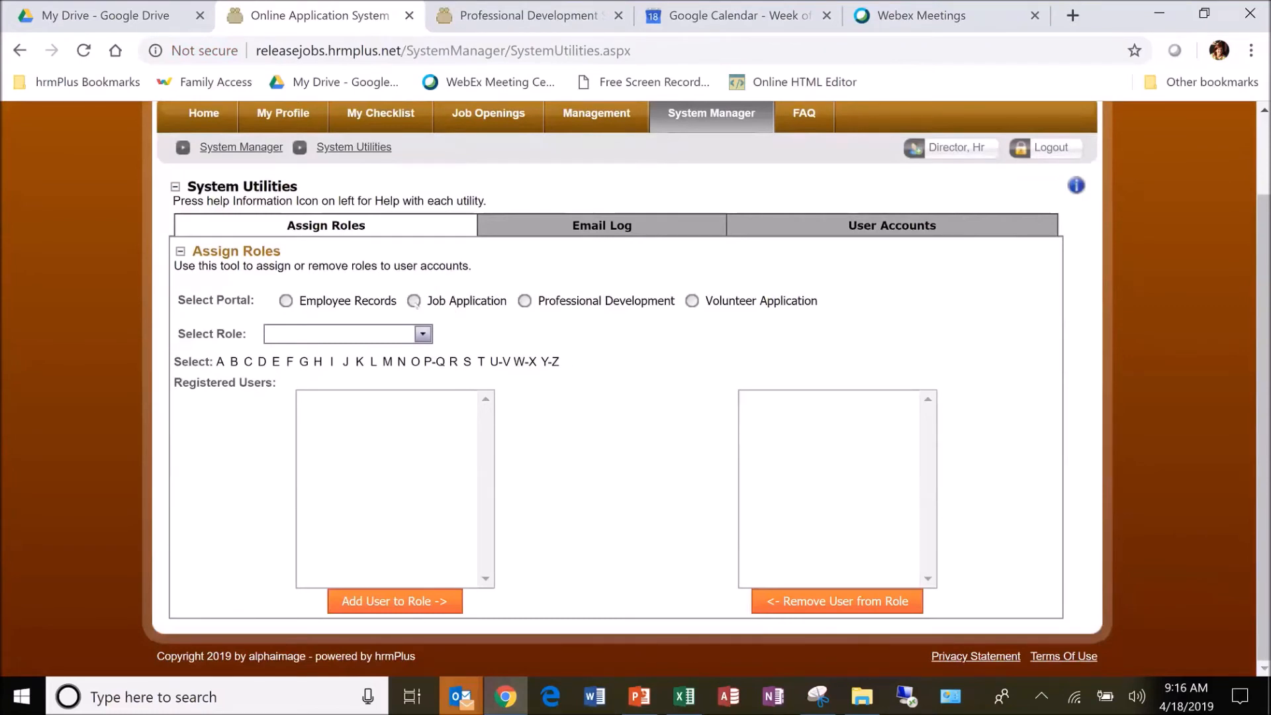
left_click(415, 301)
left_click(422, 334)
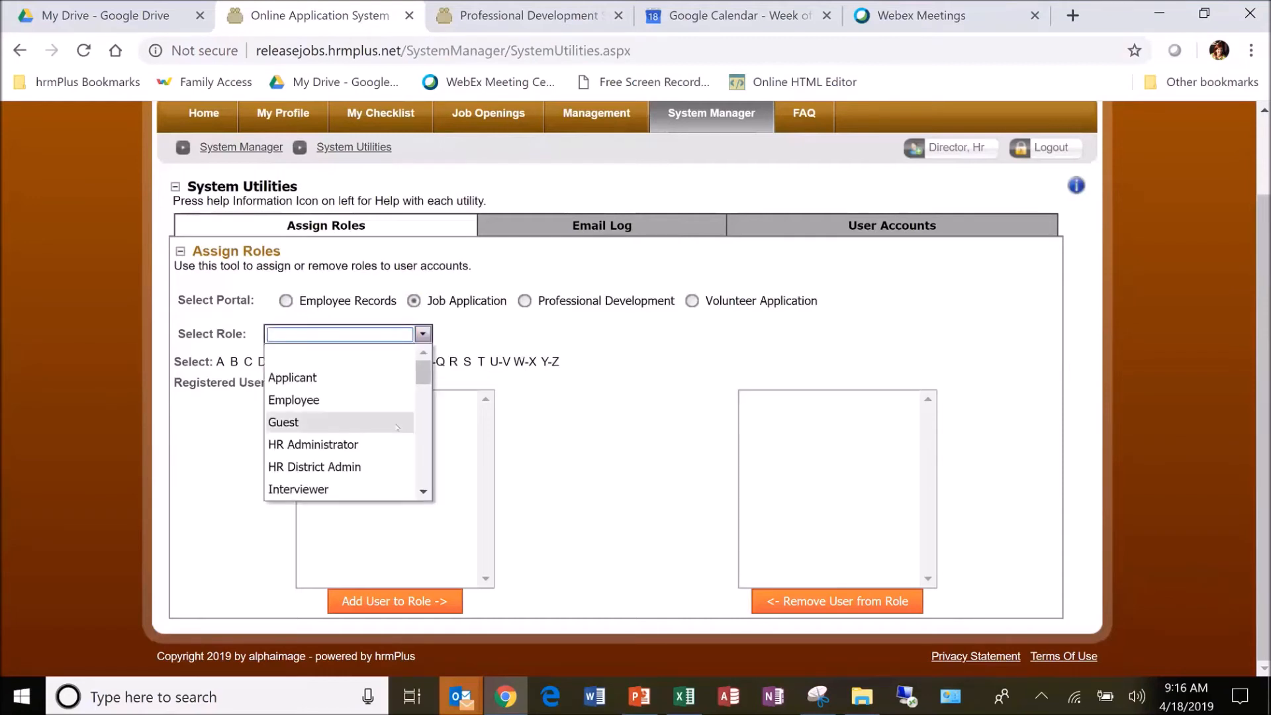
scroll(397, 426, "down", 7)
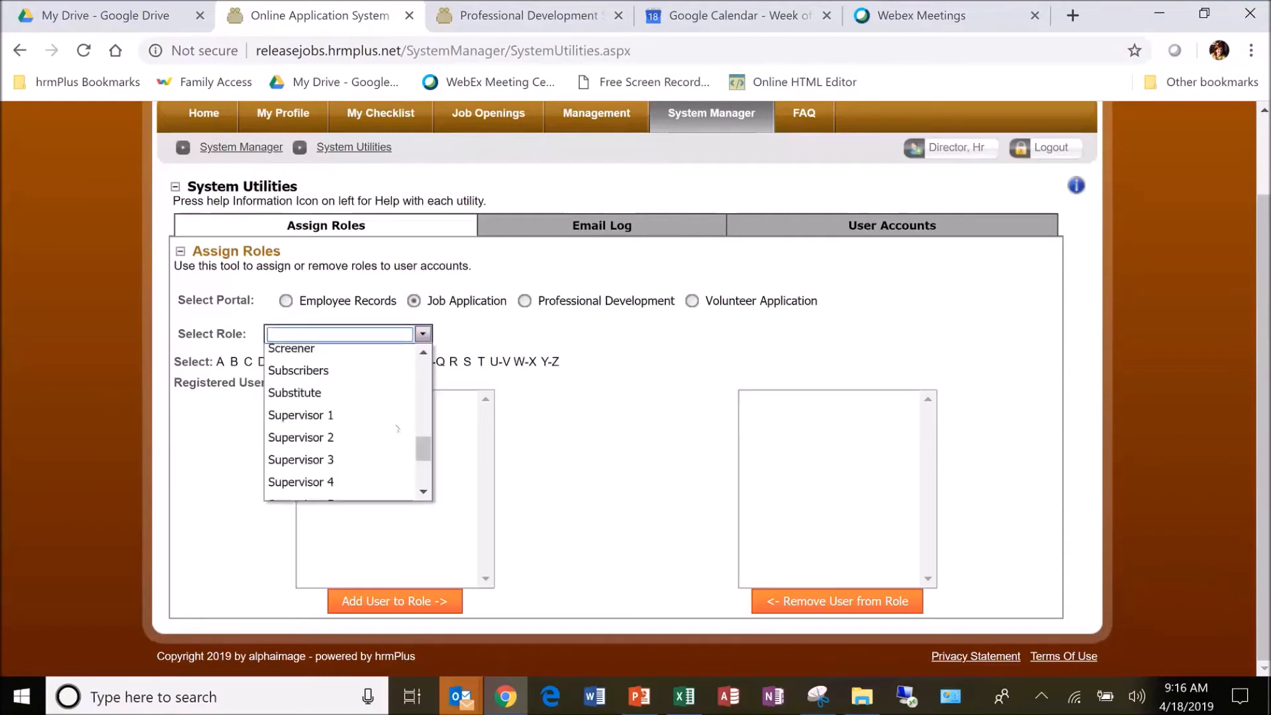
scroll(377, 397, "up", 2)
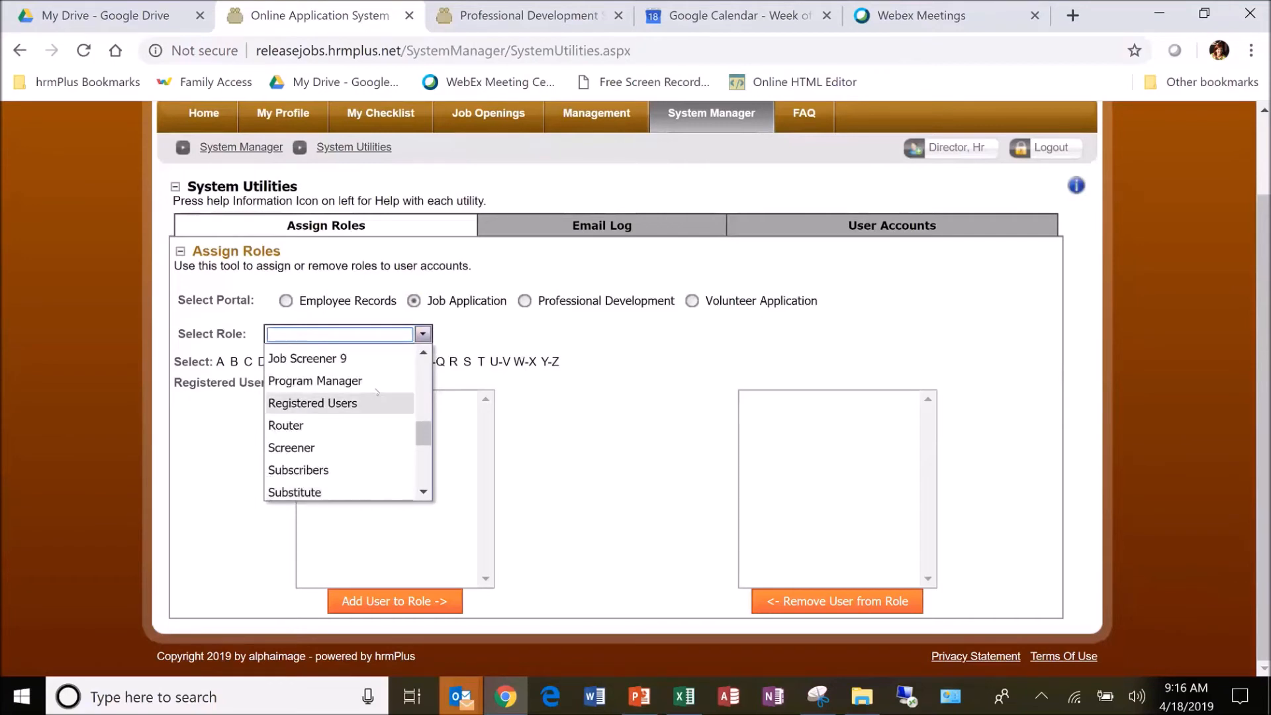
scroll(377, 397, "down", 5)
scroll(336, 464, "down", 1)
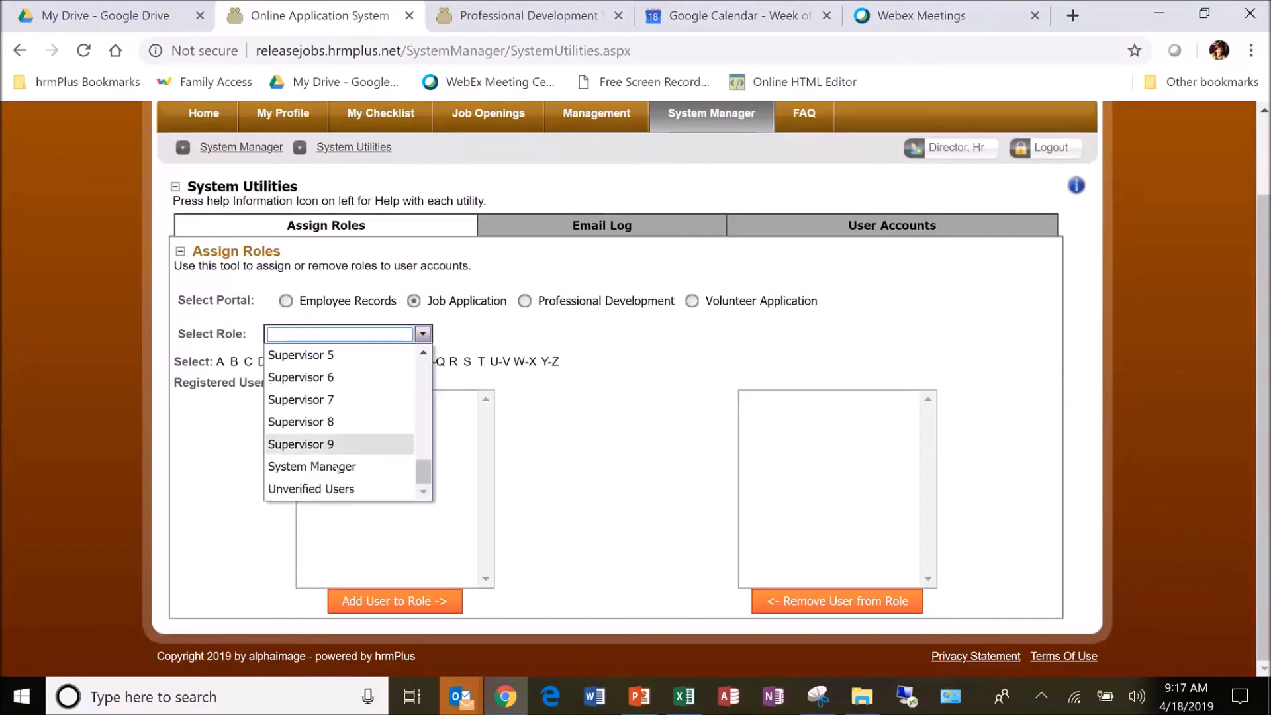
left_click(336, 467)
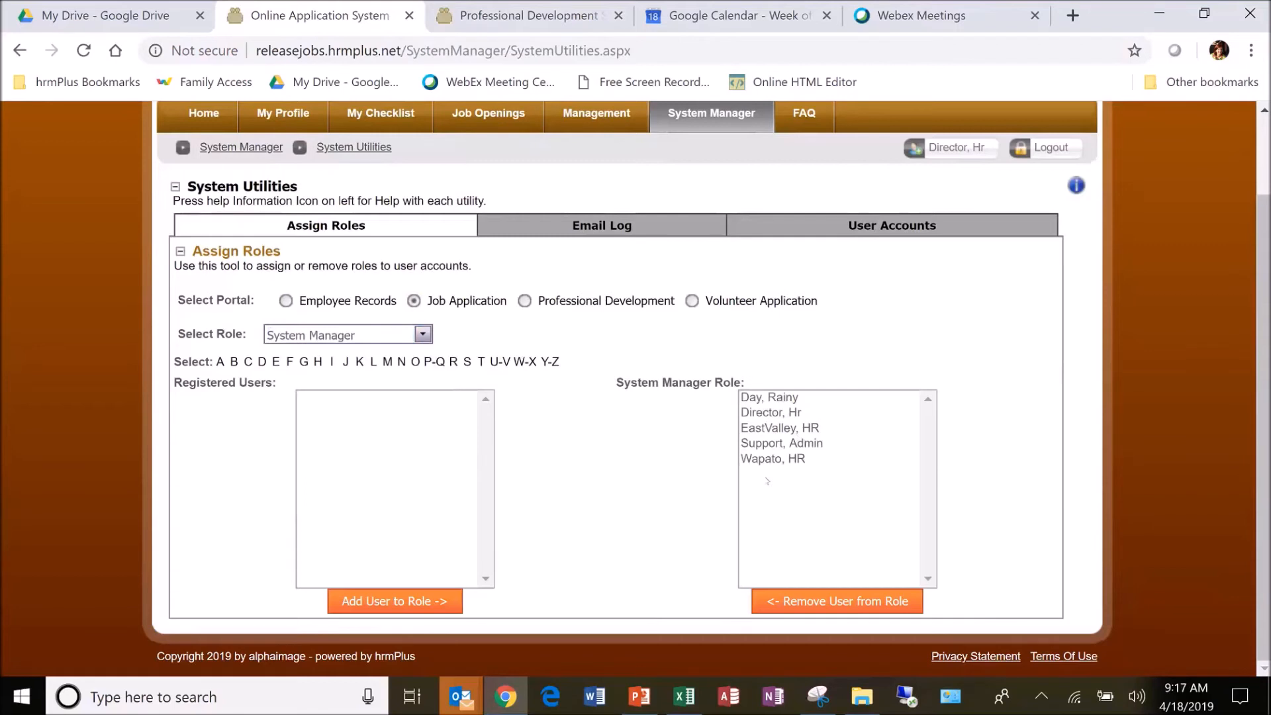
Remove the first listed user from the Job Application portal's System Manager role
left_click(793, 397)
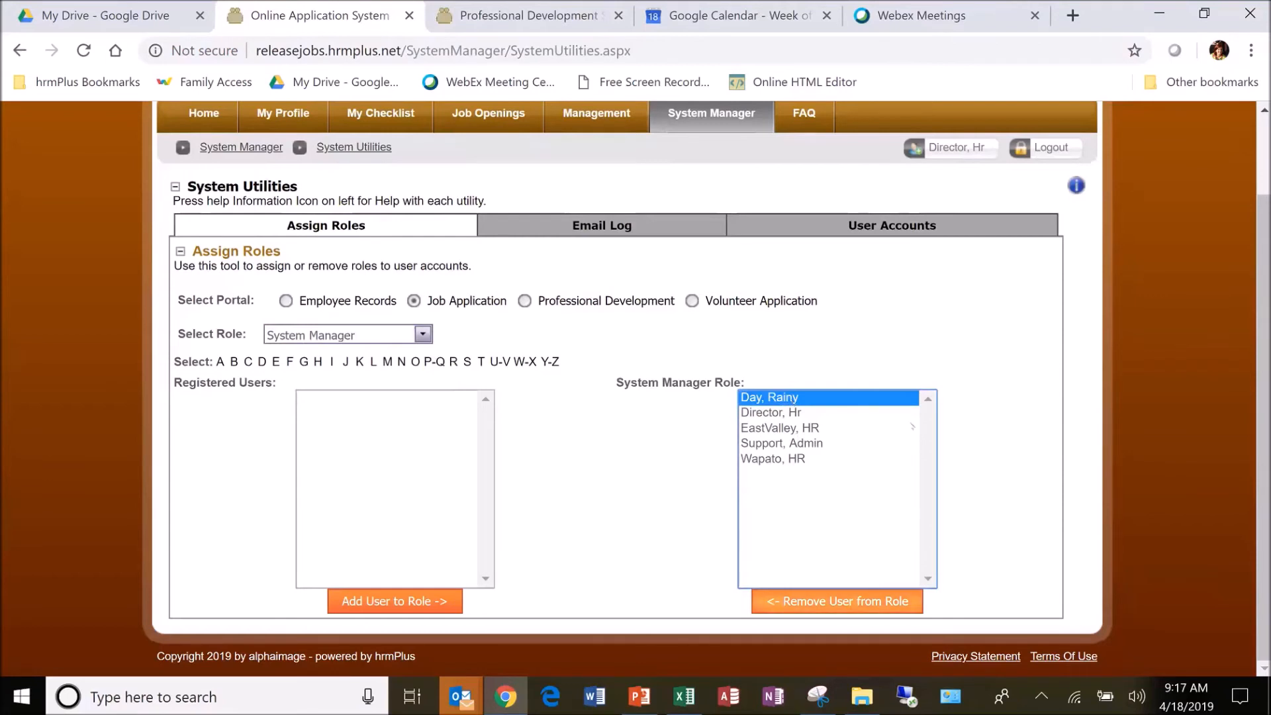
left_click(811, 604)
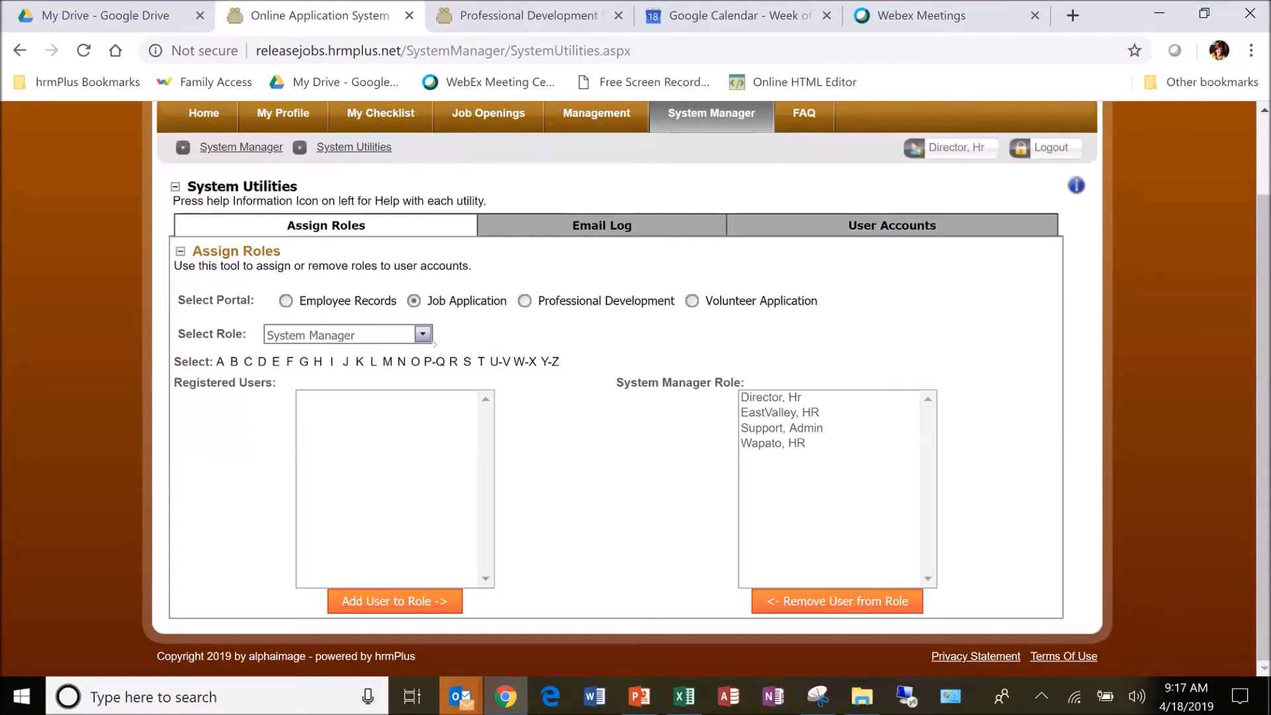
Choose the Supervisor 1 role and remove the user listed directly above the "Wapato, HR" entry from it
left_click(334, 331)
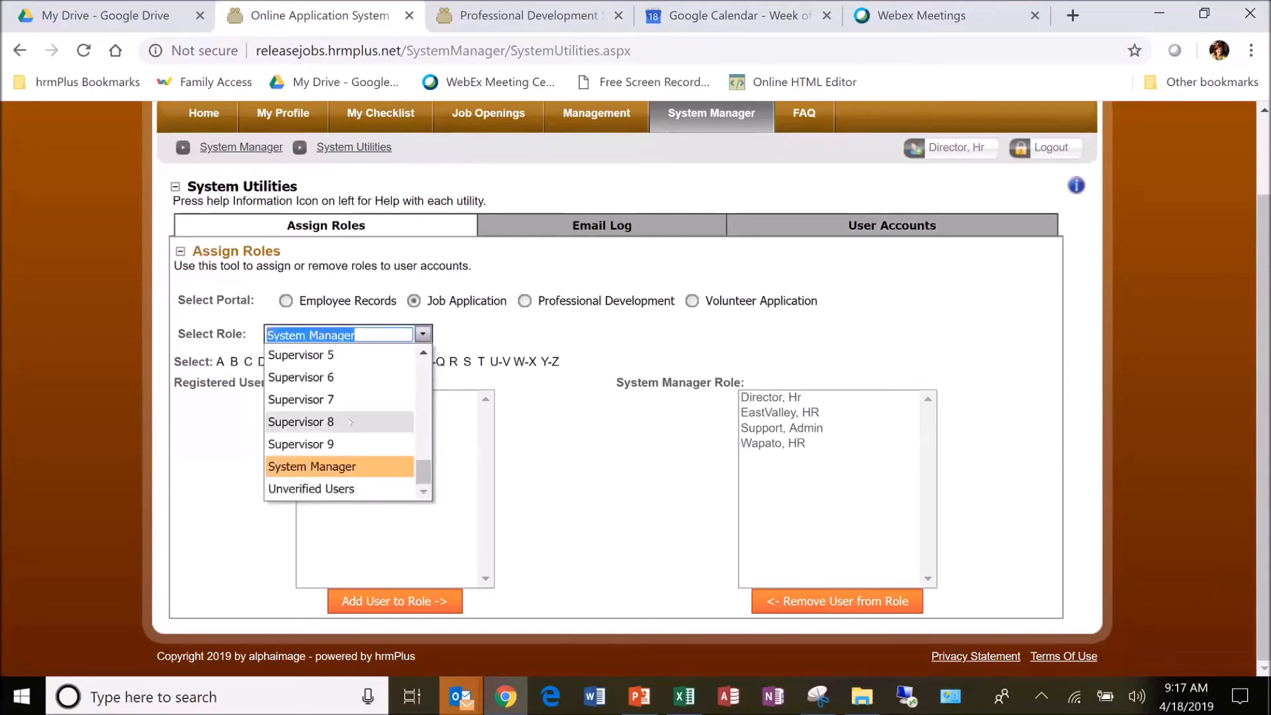
scroll(344, 423, "up", 3)
left_click(311, 464)
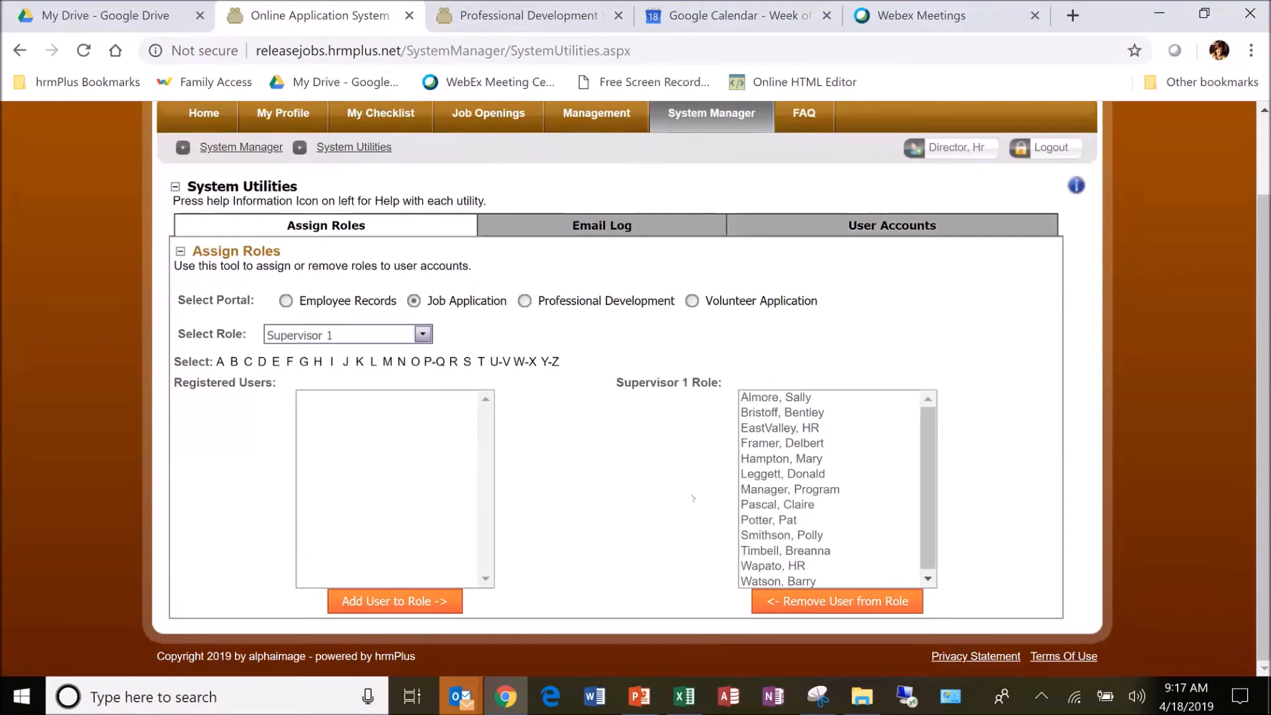
scroll(785, 503, "down", 1)
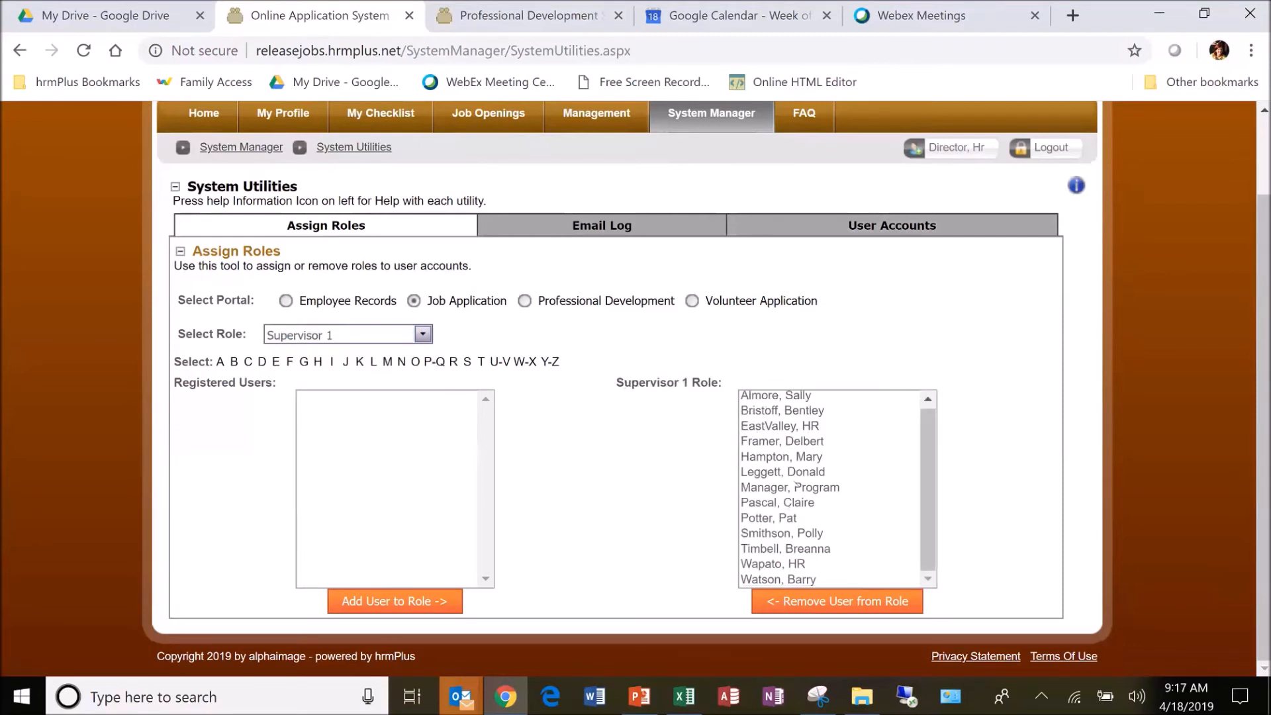
left_click(927, 432)
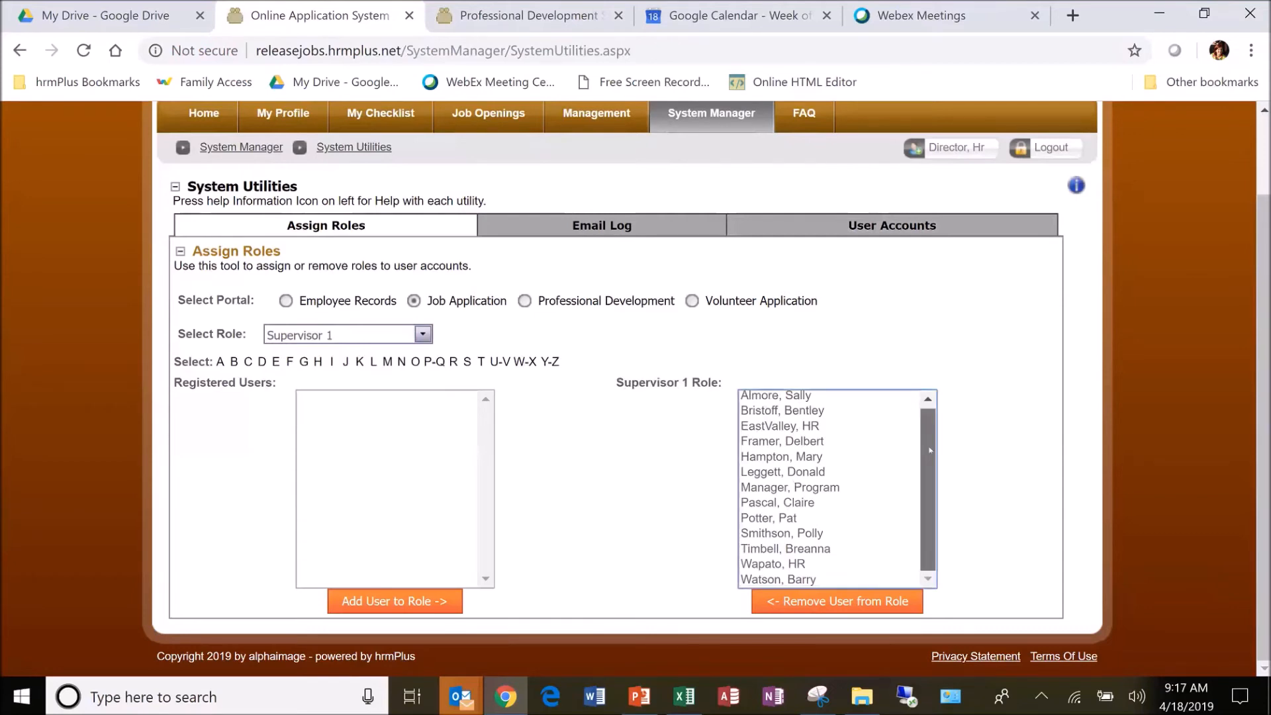
left_click(820, 549)
left_click(851, 602)
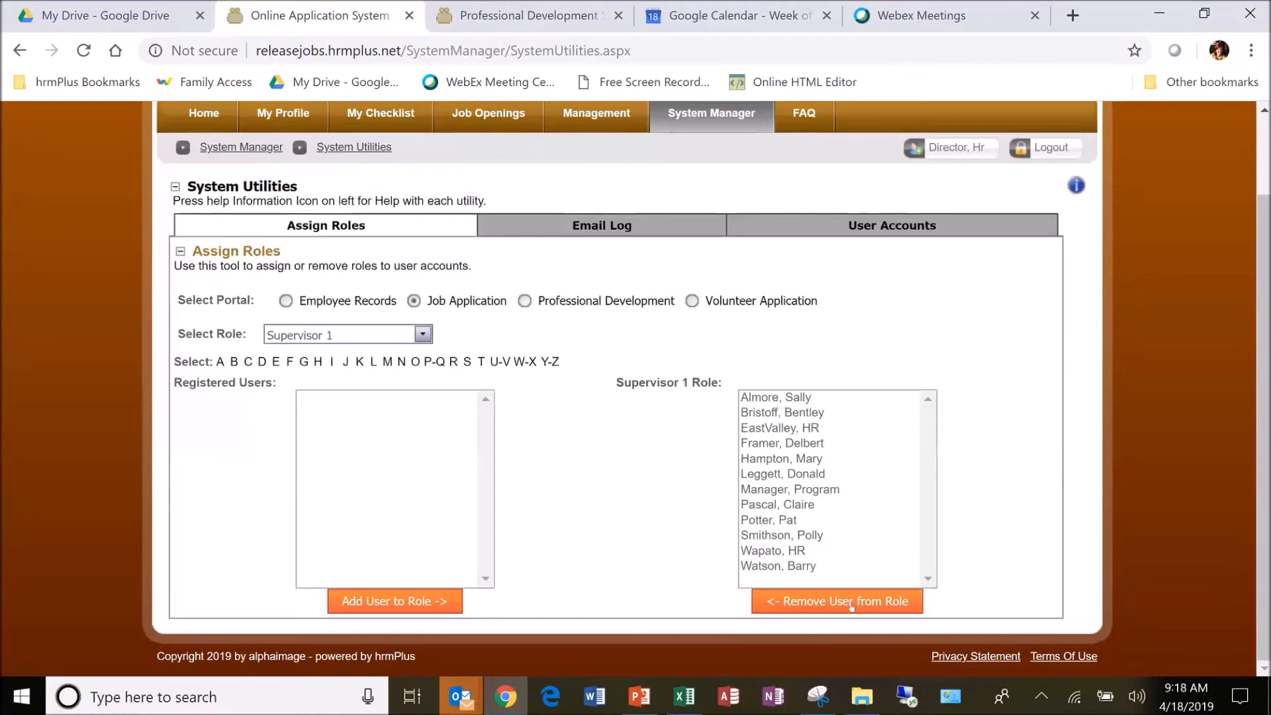
List the registered users whose names start with T and select the third one as a candidate for the Supervisor 1 role
left_click(248, 362)
left_click(480, 362)
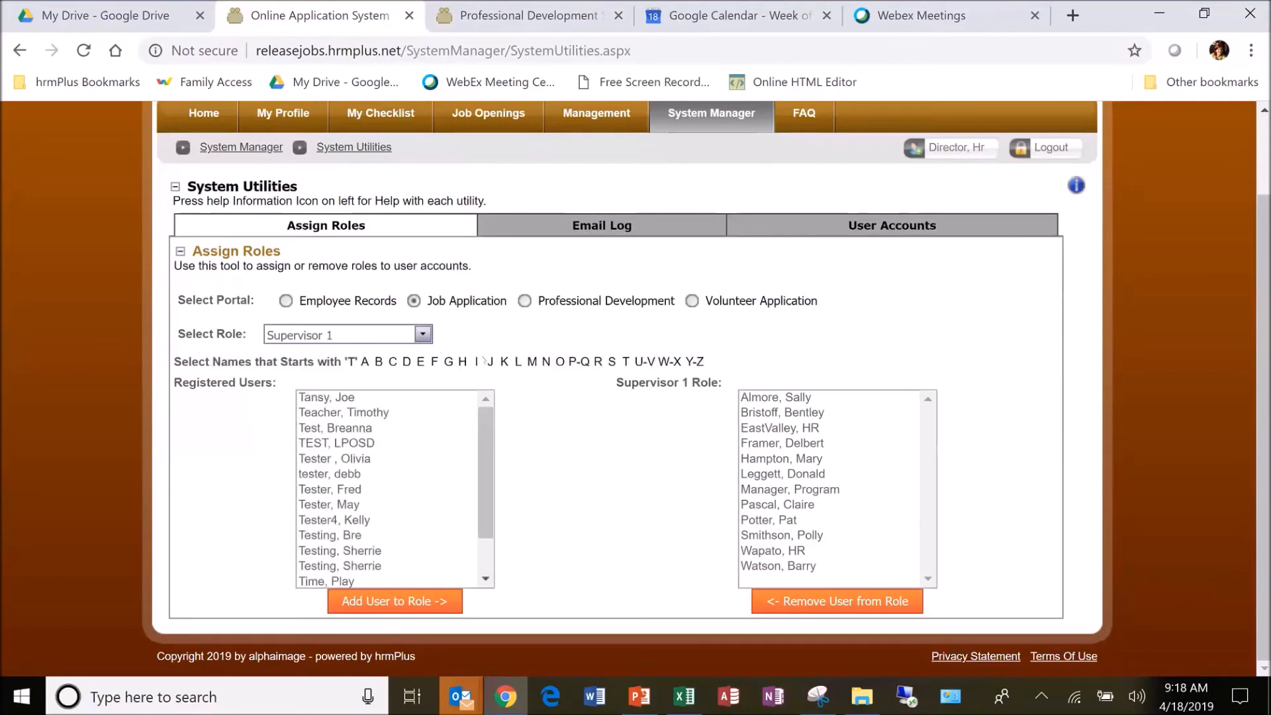
scroll(361, 526, "down", 1)
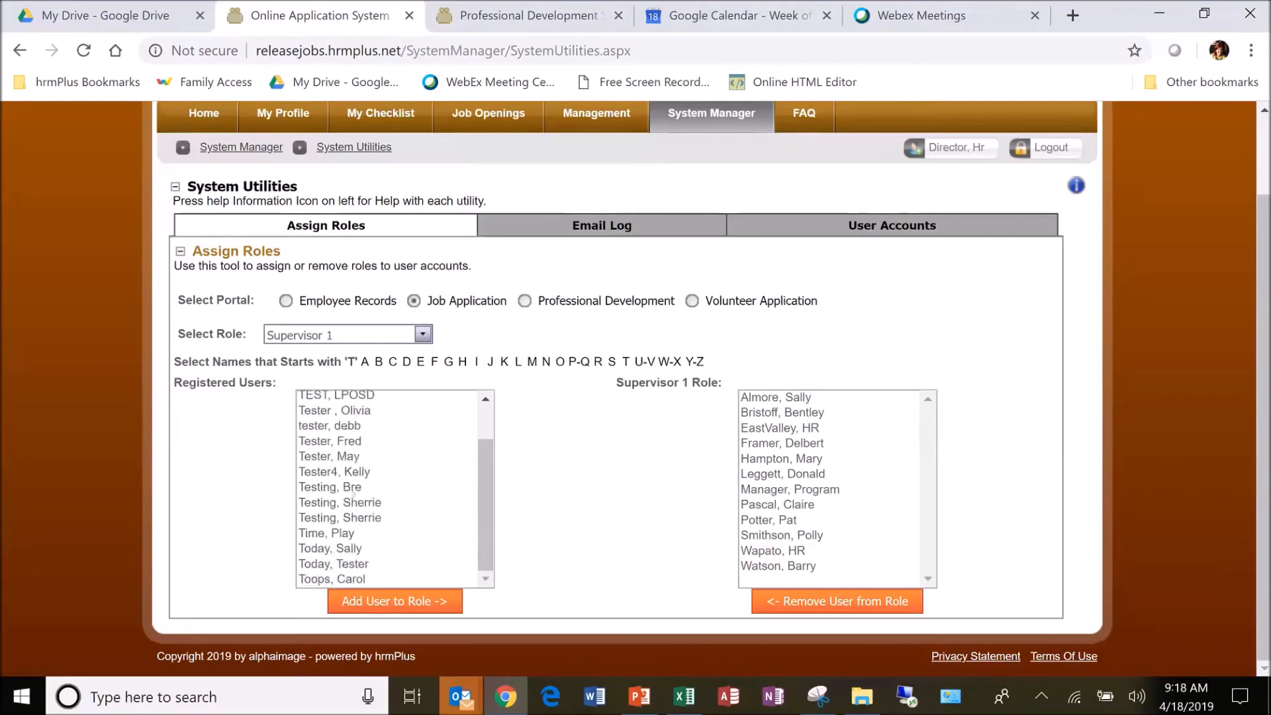
scroll(351, 533, "up", 1)
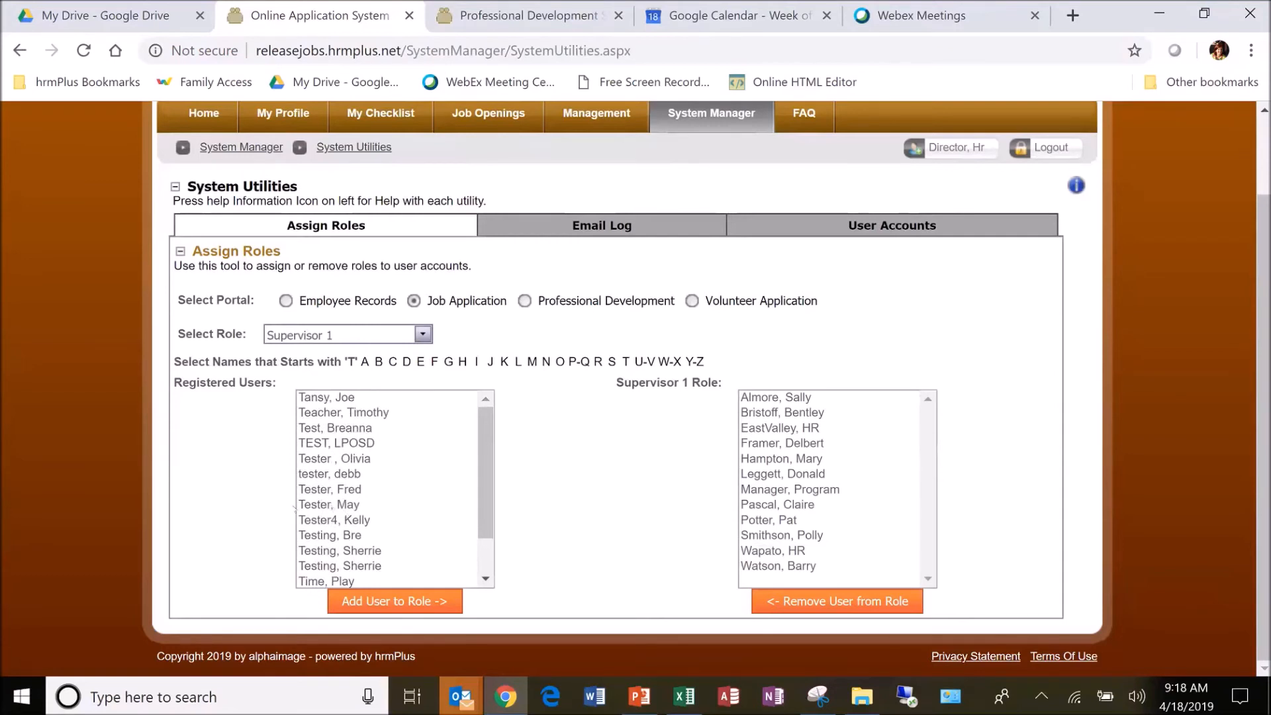
left_click(337, 428)
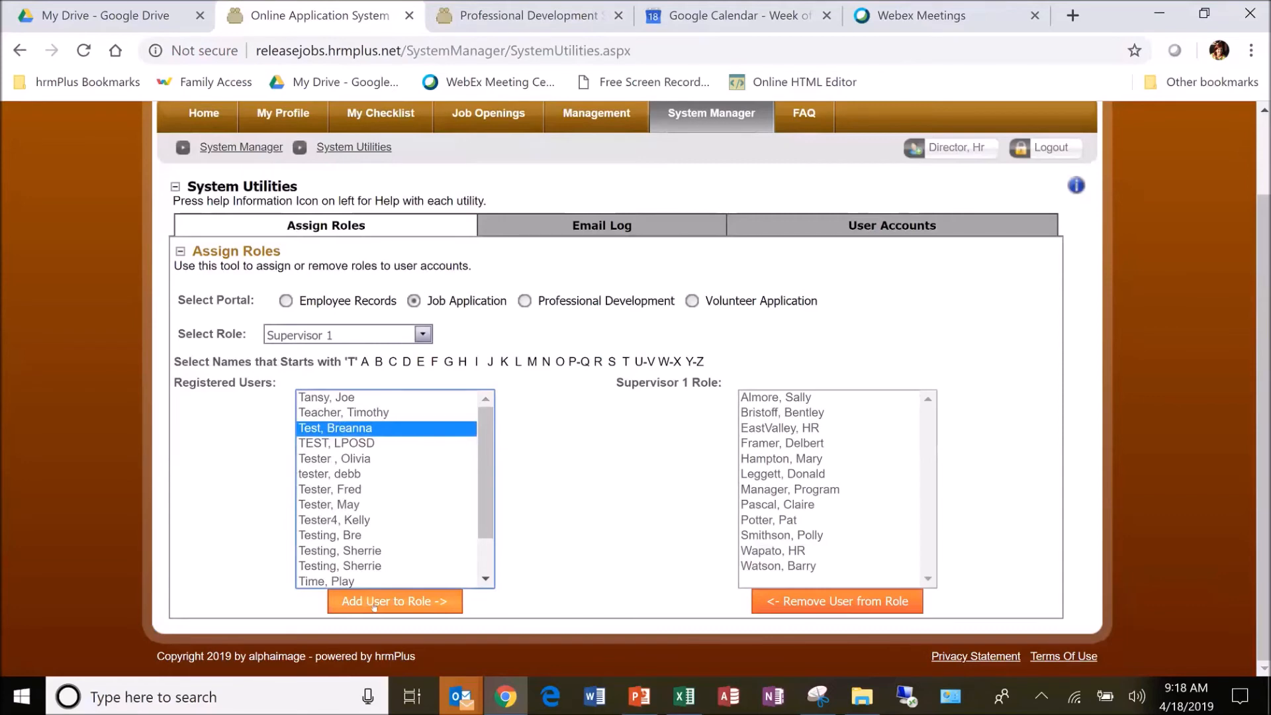
In User Accounts, open the first listed account, view its Job Application roles, and return to the list without saving
left_click(923, 229)
scroll(923, 229, "down", 1)
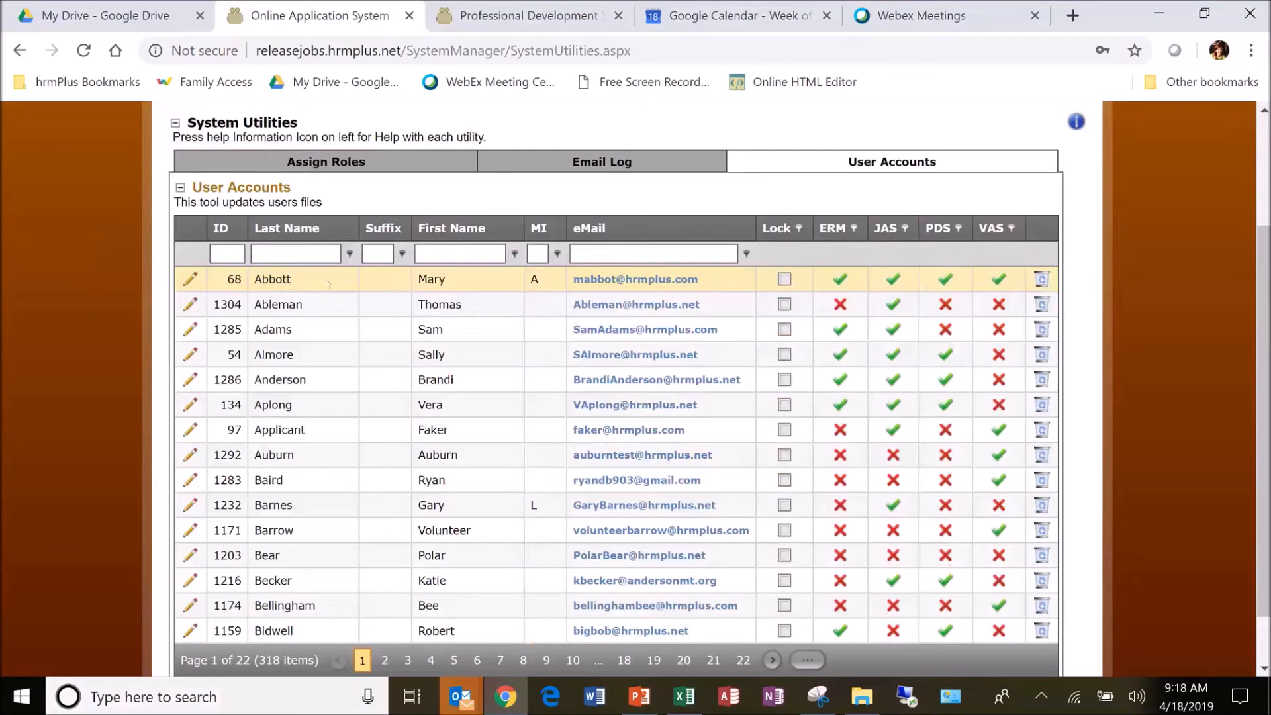
left_click(190, 279)
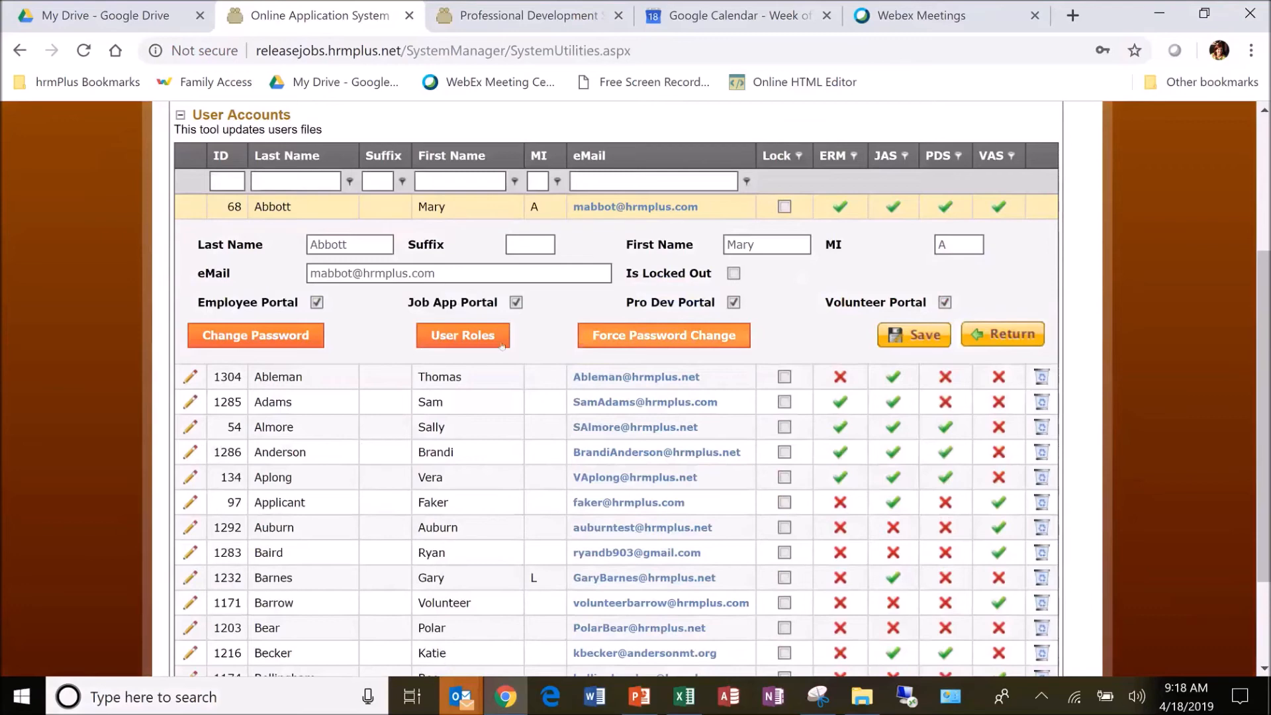
left_click(466, 337)
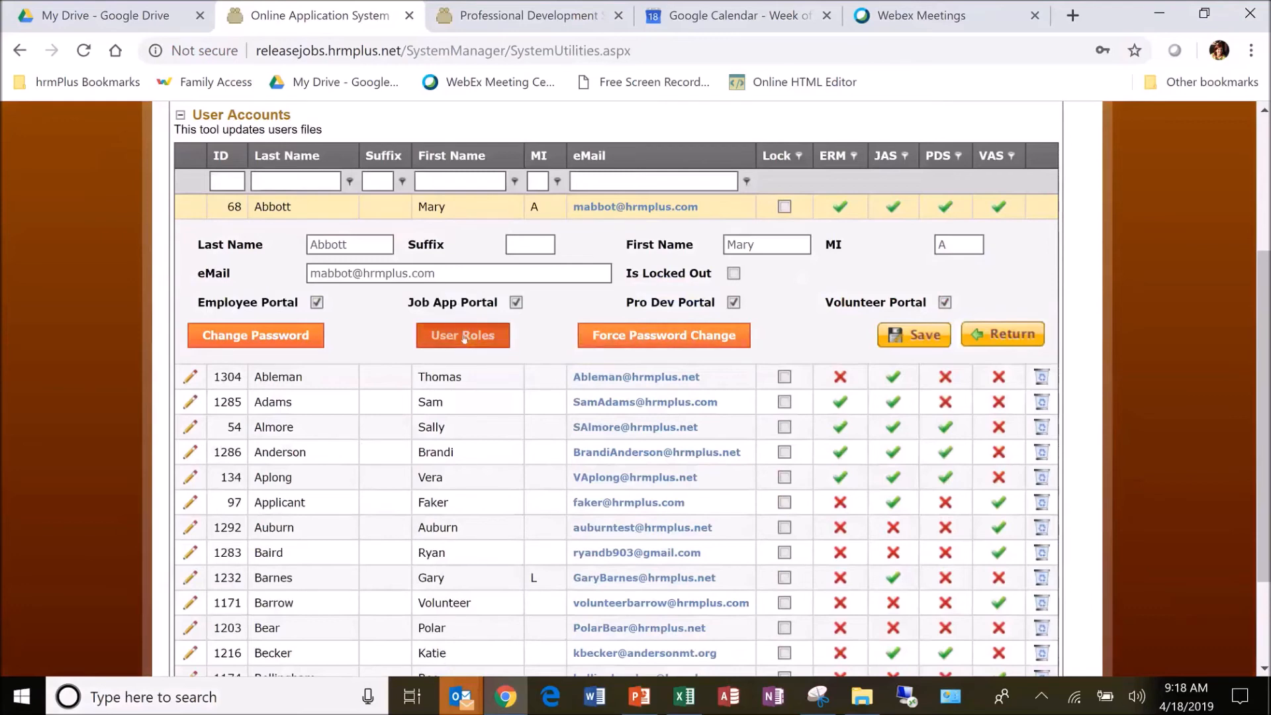
scroll(495, 311, "up", 1)
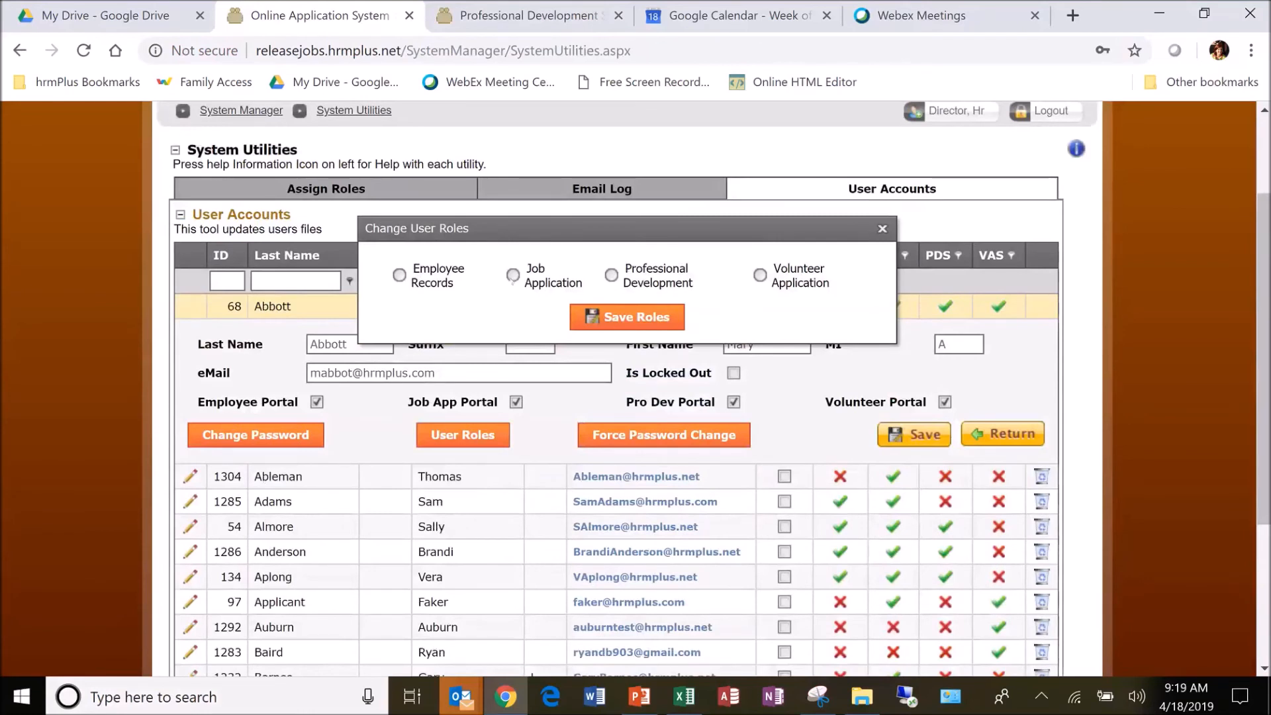
left_click(513, 275)
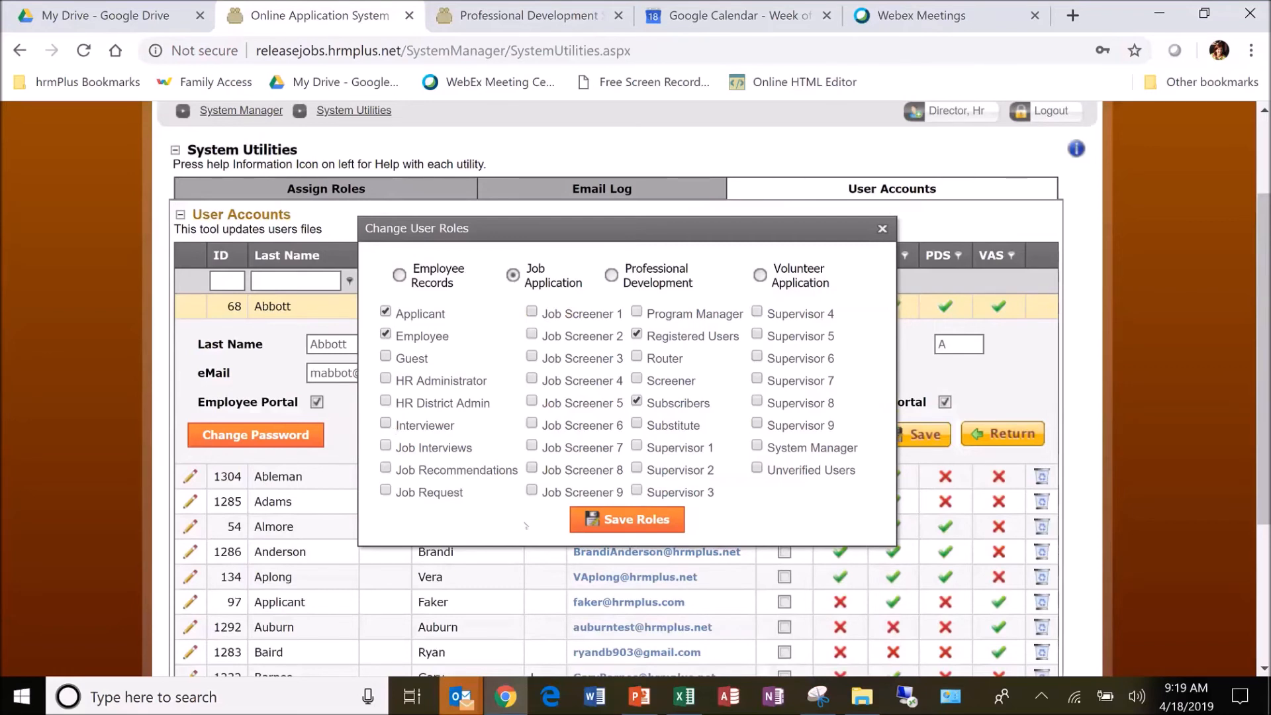
left_click(884, 230)
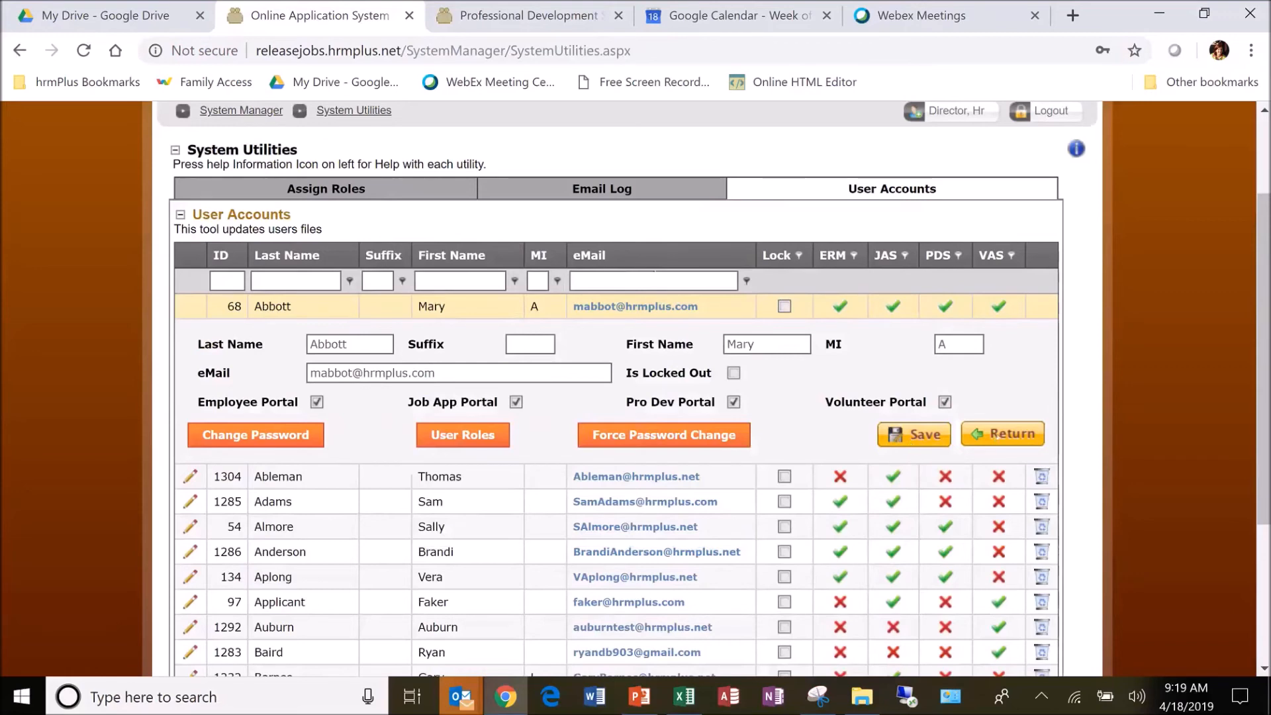
left_click(1000, 434)
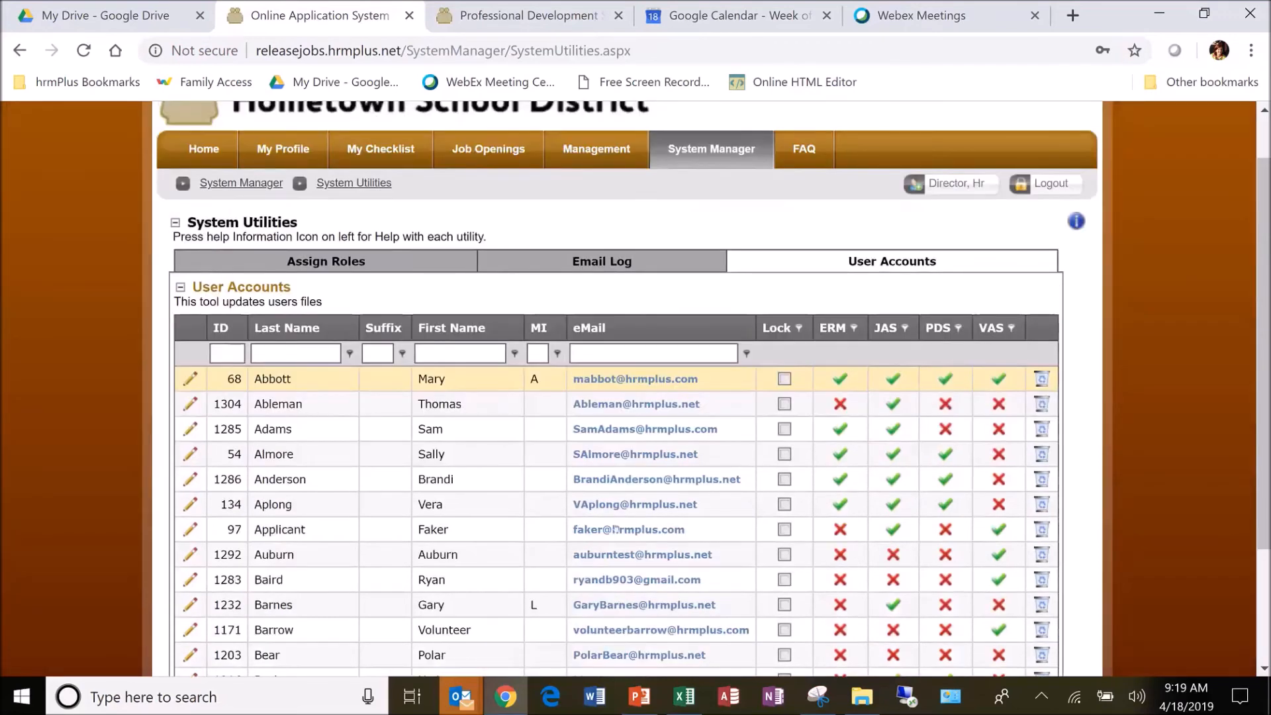
Open the seventh listed account, examine its Job Application and Professional Development roles, and return to the list without saving
left_click(188, 530)
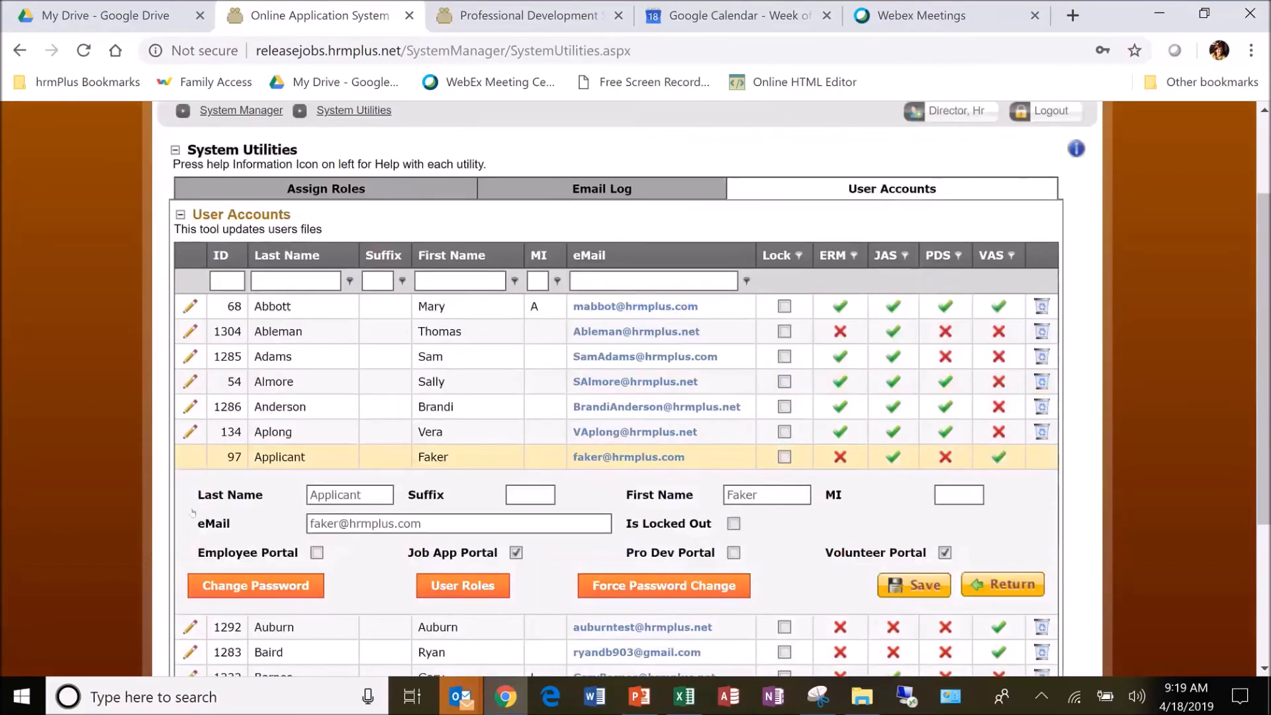
left_click(461, 586)
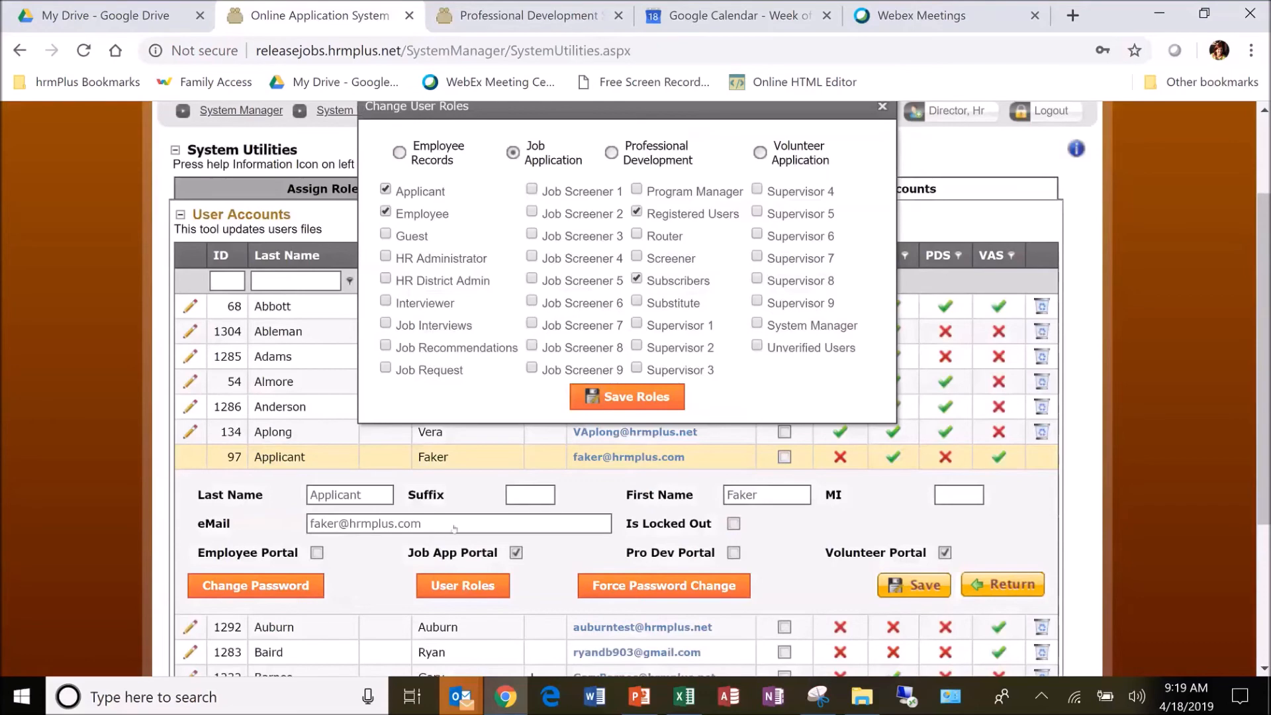
scroll(861, 361, "up", 3)
scroll(351, 447, "down", 4)
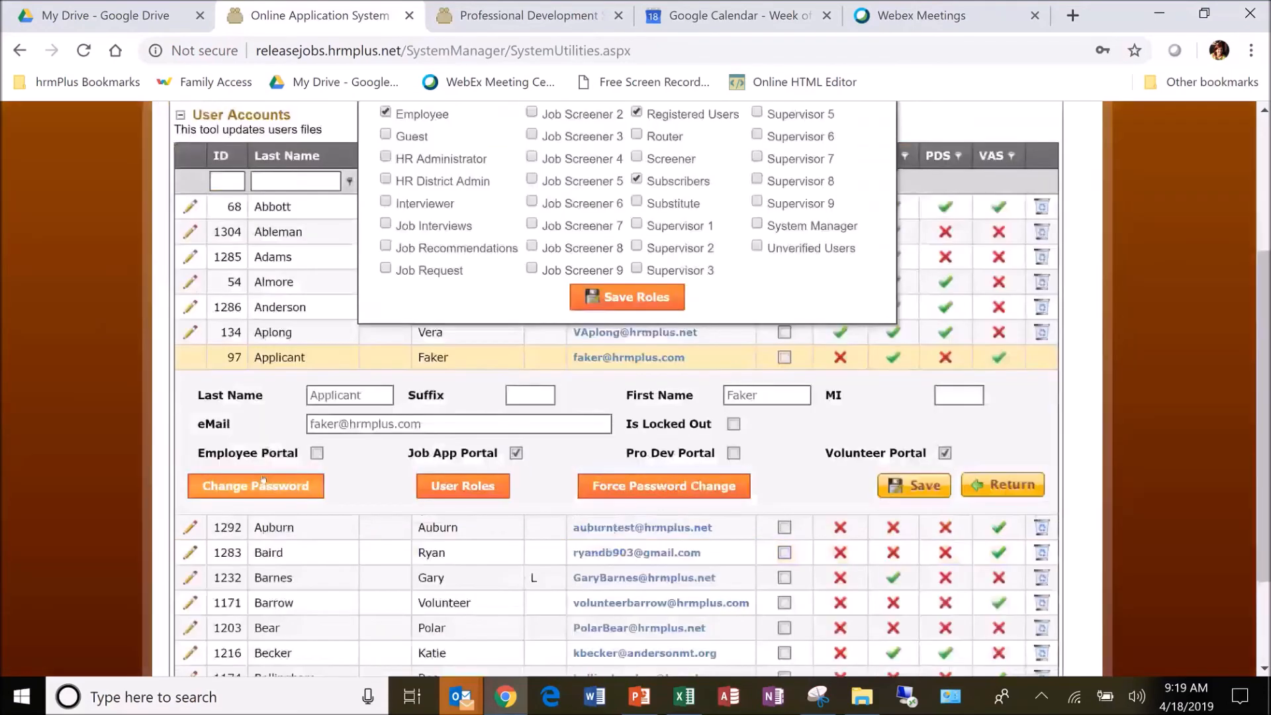
scroll(962, 261, "up", 3)
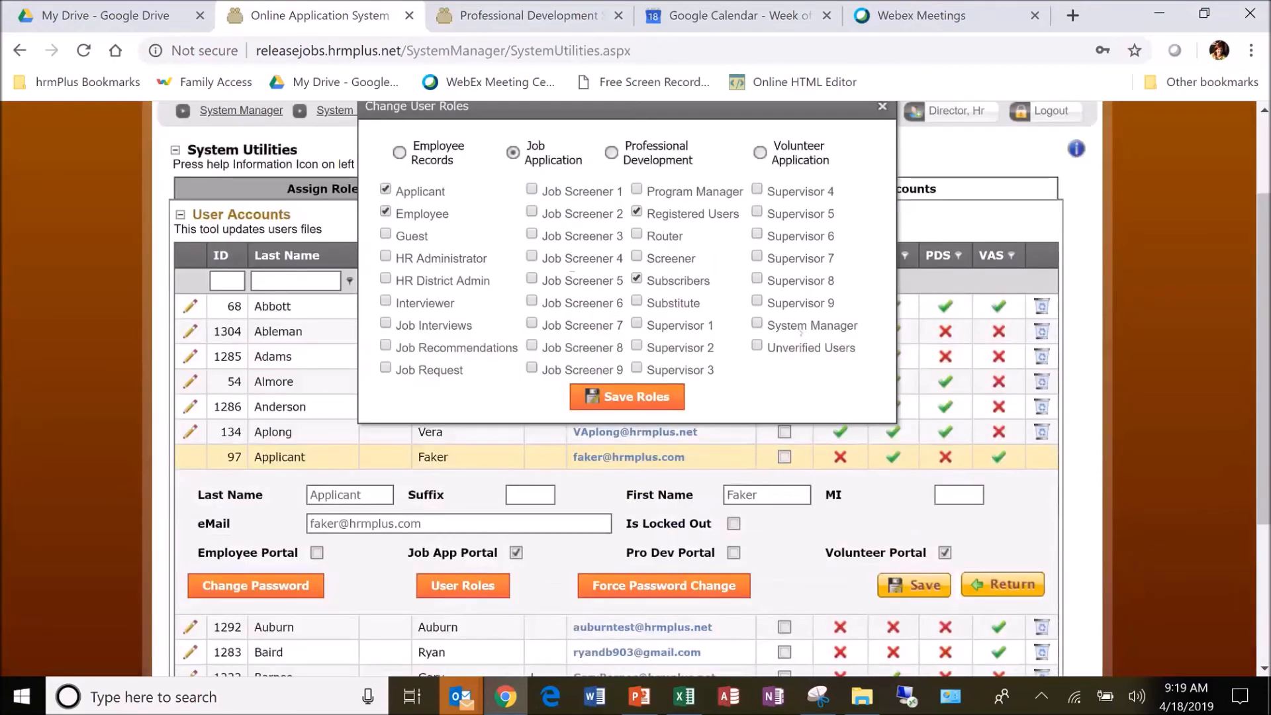
scroll(801, 333, "up", 3)
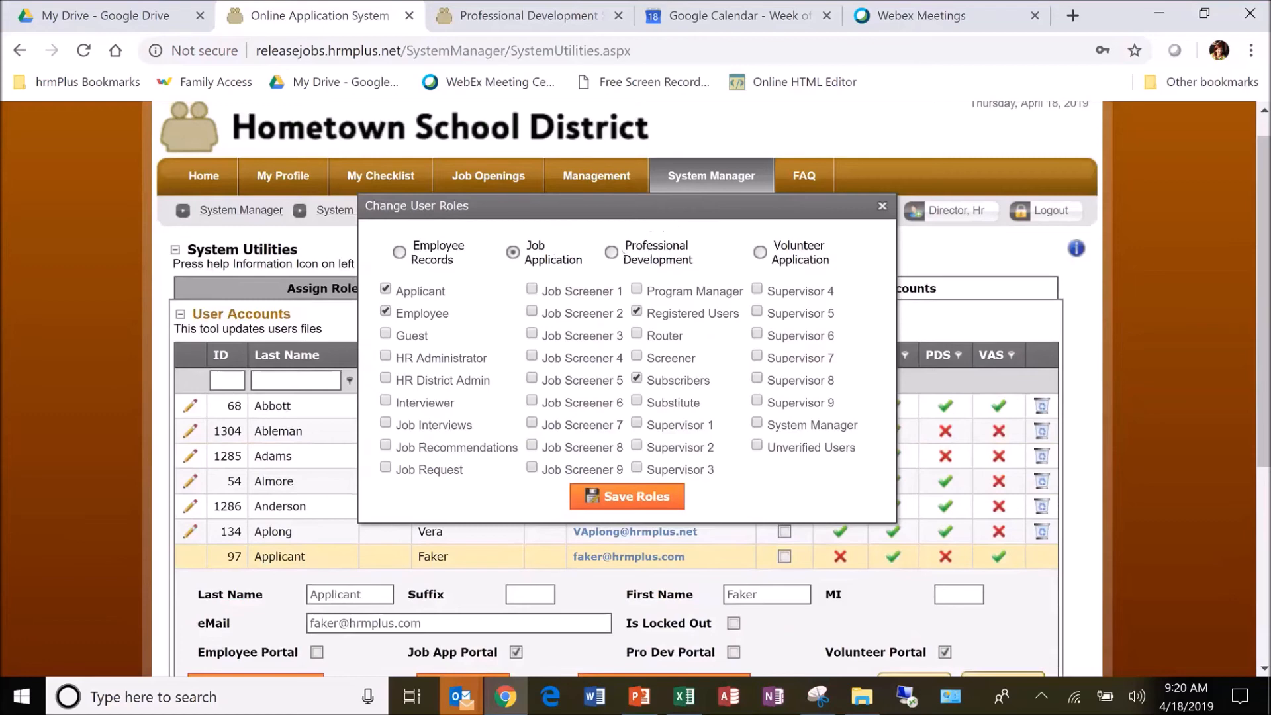
left_click(611, 252)
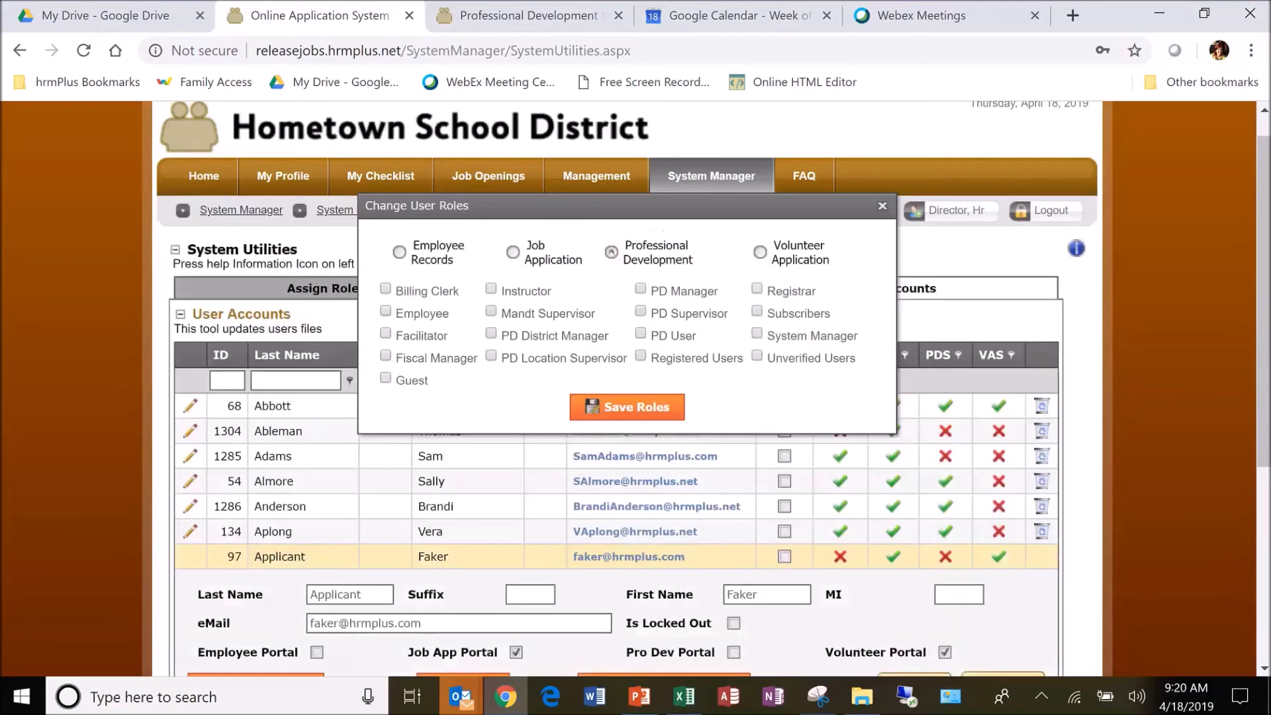
left_click(513, 251)
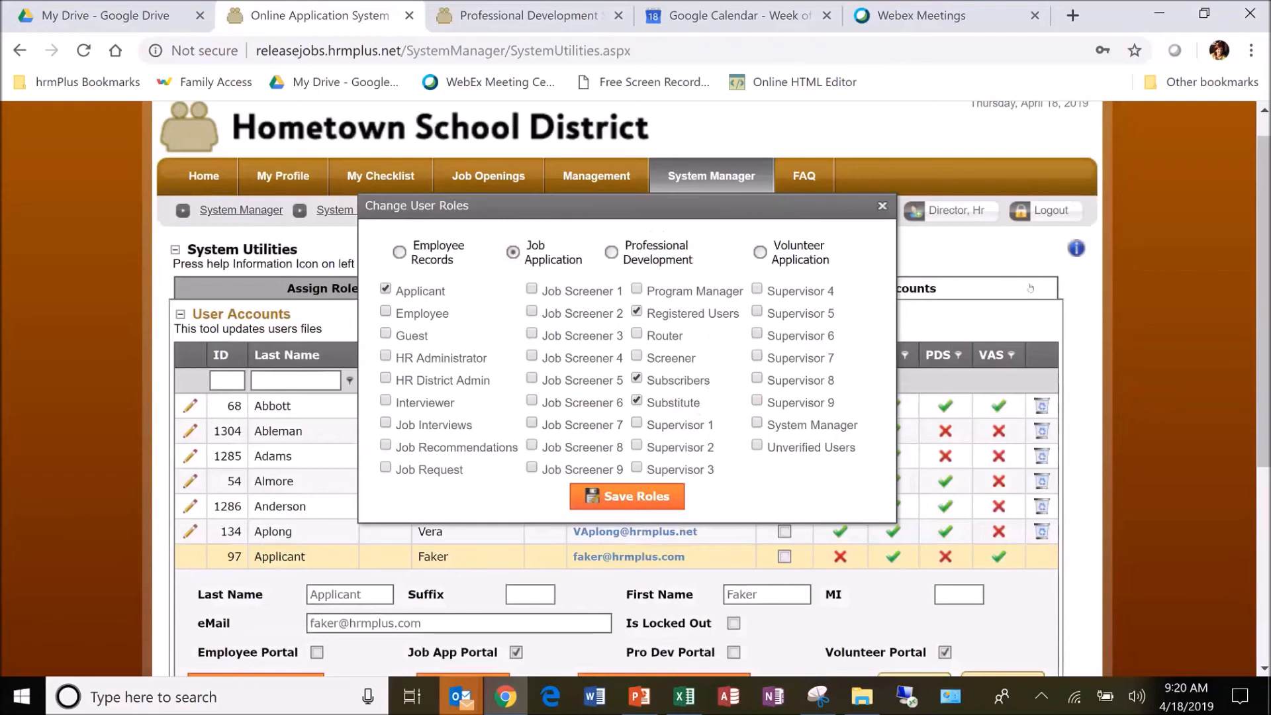
left_click(883, 207)
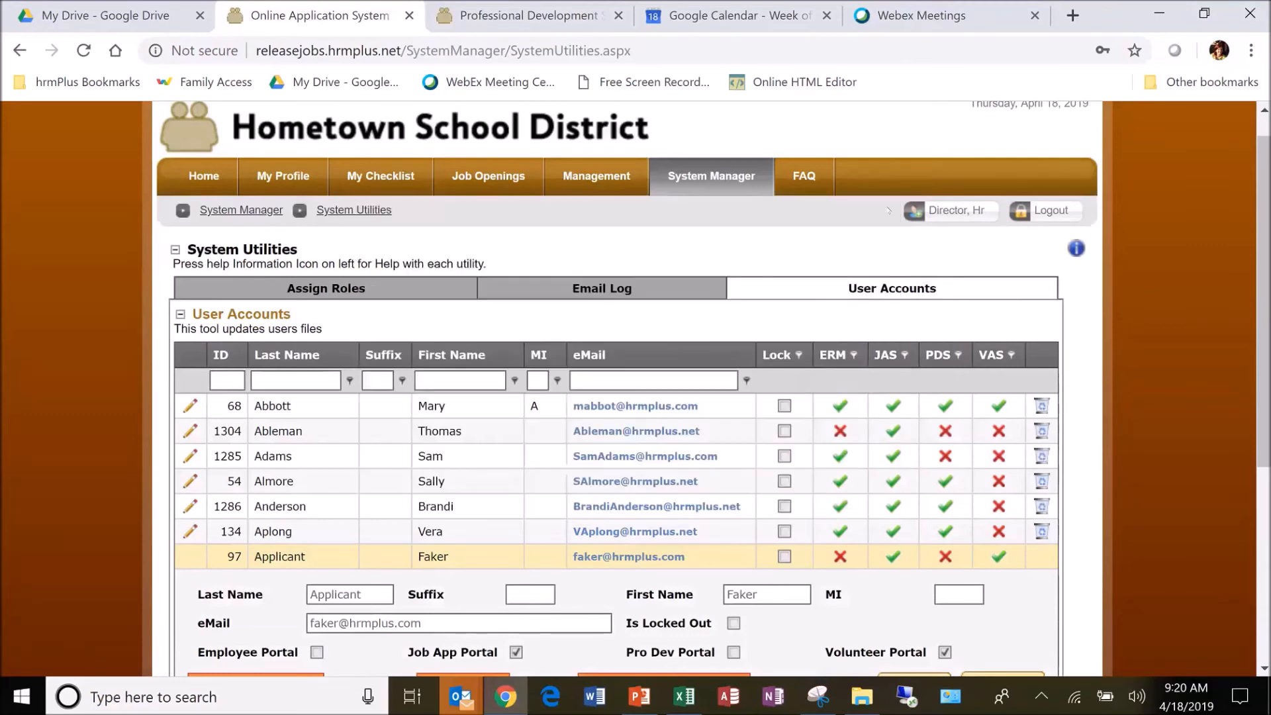
scroll(661, 595, "down", 1)
scroll(926, 516, "down", 2)
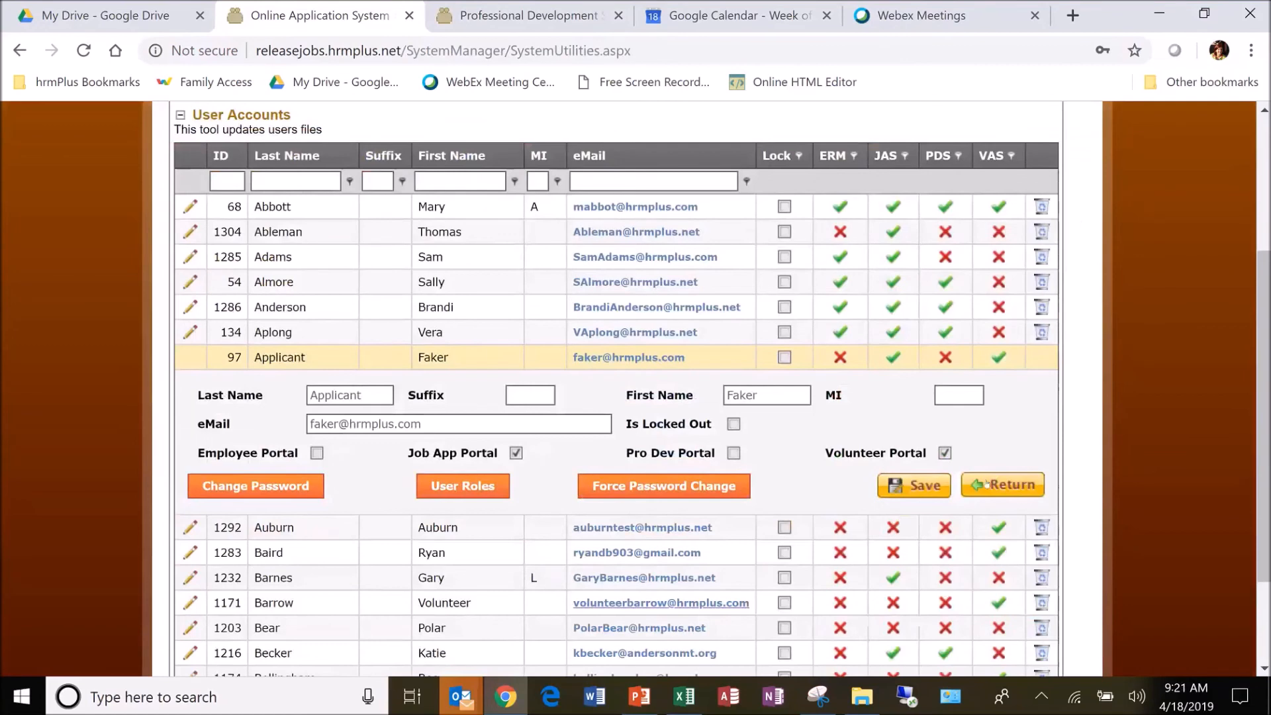
left_click(999, 485)
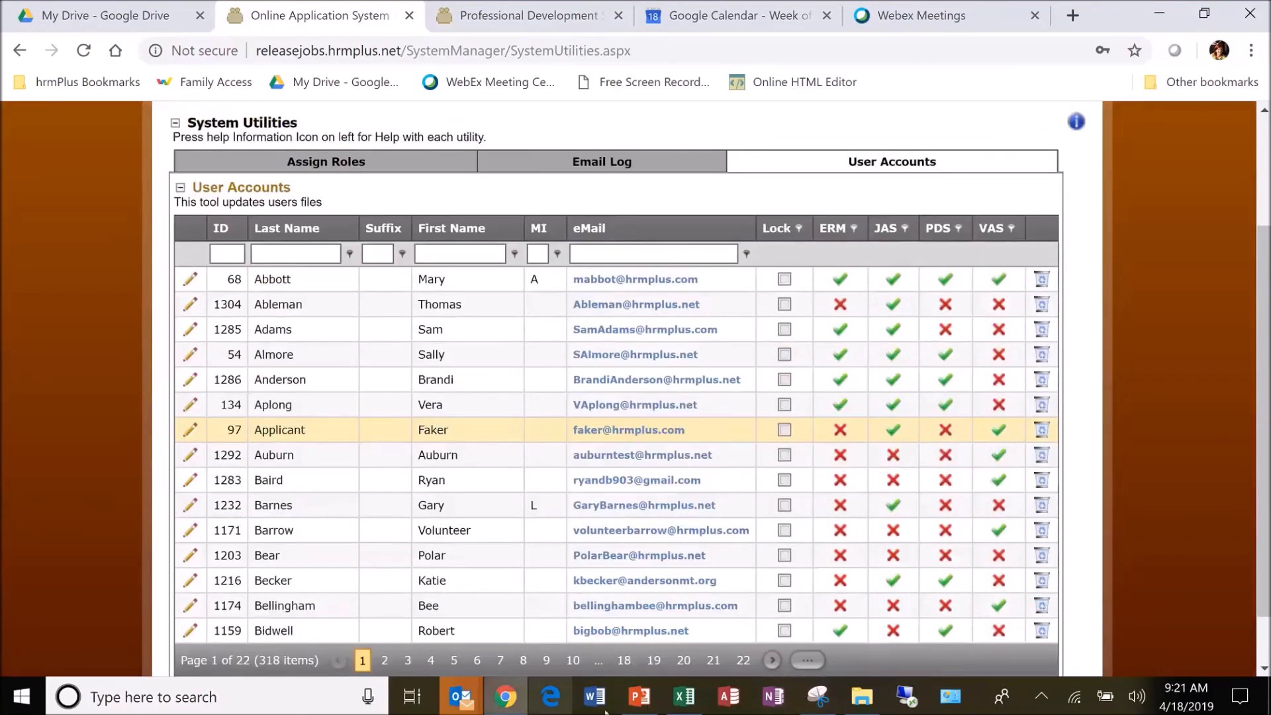
Switch to the PowerPoint presentation and go through the Assign Roles – Removing a User Role slides, 12 to 14
left_click(639, 701)
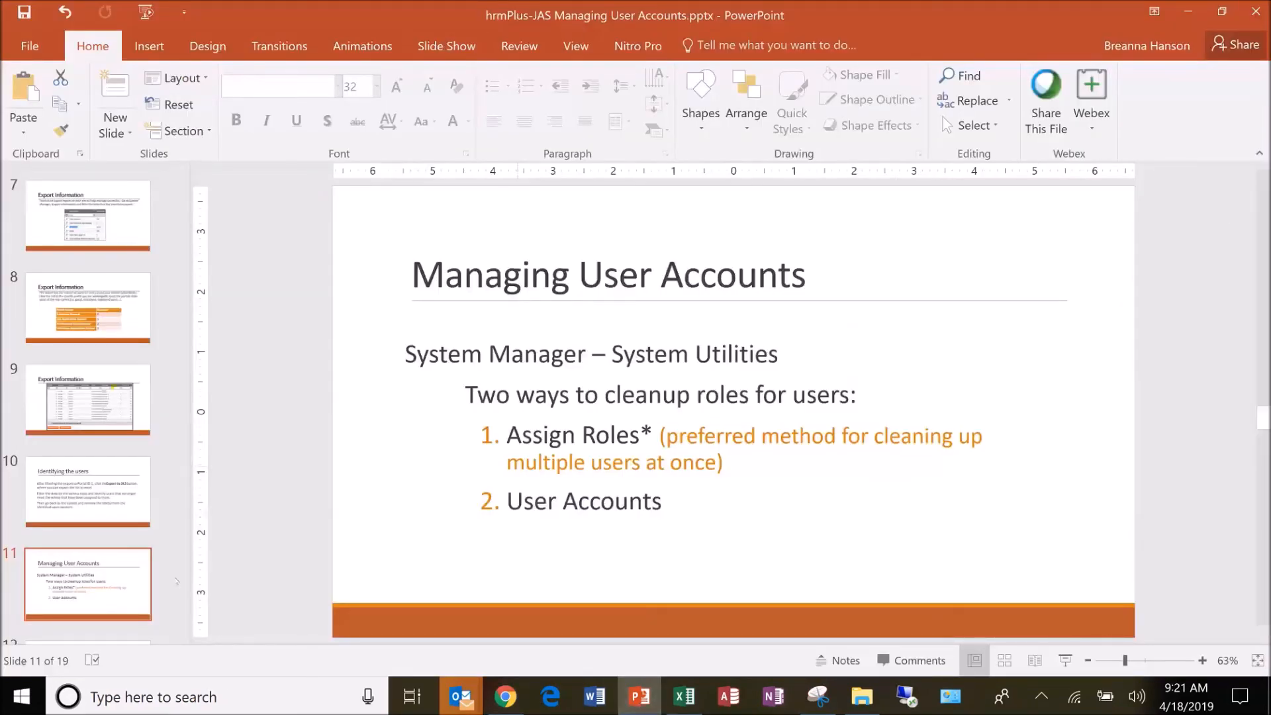
scroll(92, 581, "down", 2)
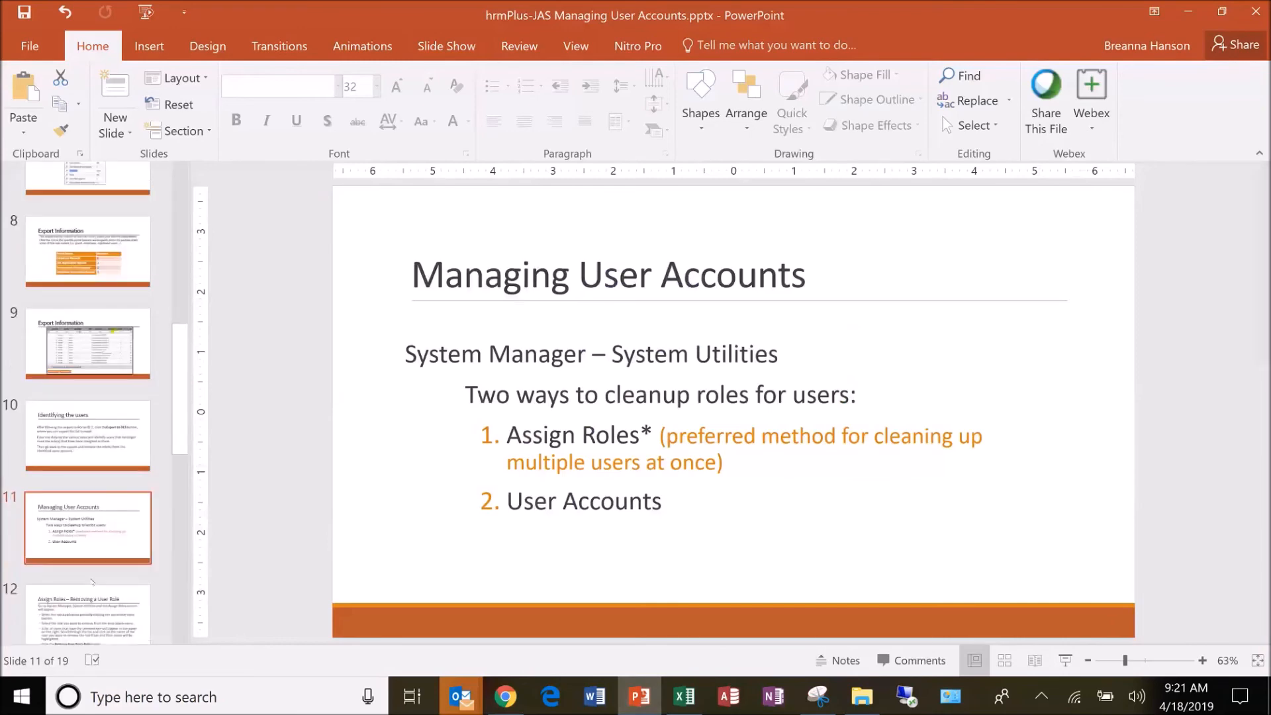
left_click(91, 582)
scroll(91, 583, "down", 3)
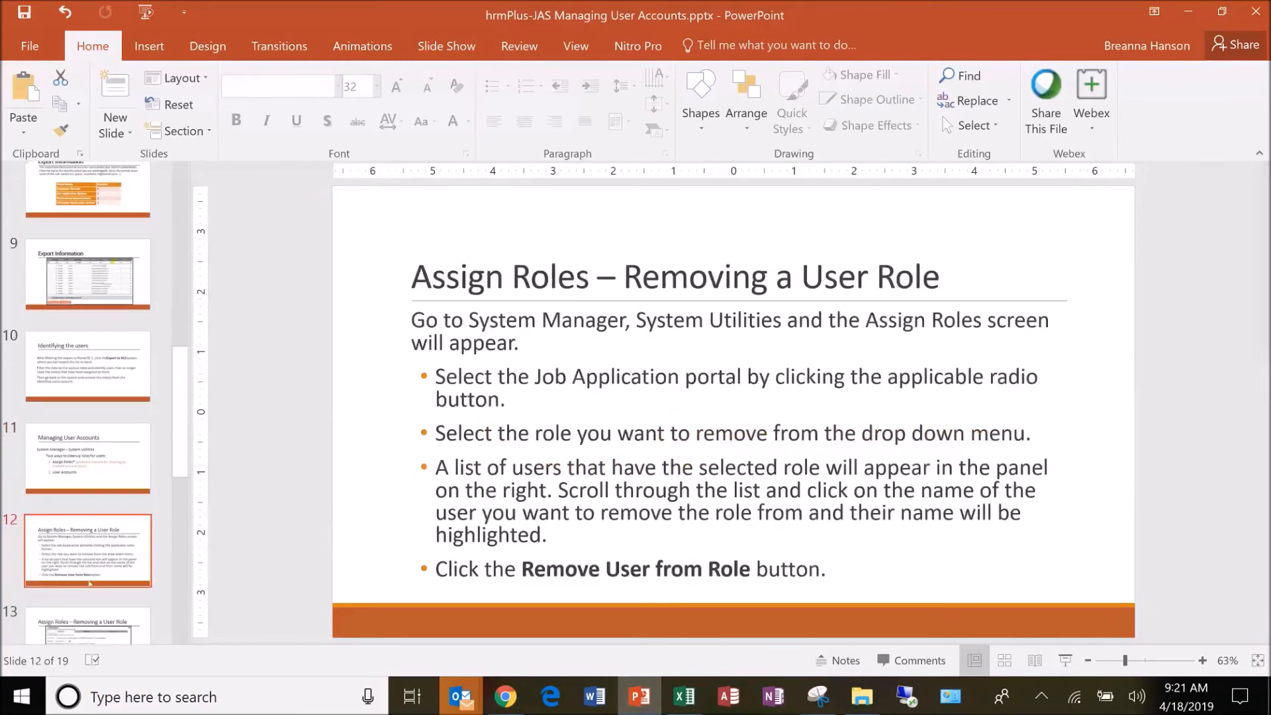
left_click(90, 583)
scroll(91, 583, "down", 2)
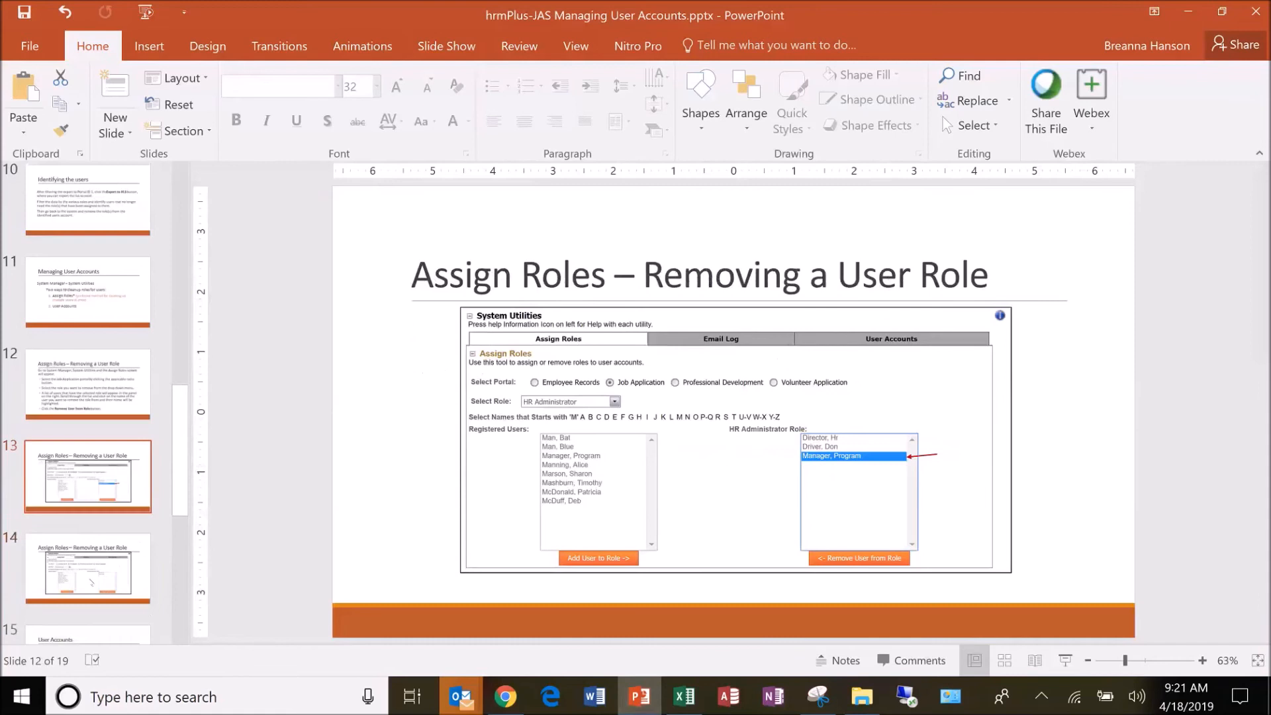
left_click(92, 583)
scroll(91, 582, "down", 2)
Show the User Accounts slides 15 to 17 on updating a user's roles
left_click(110, 556)
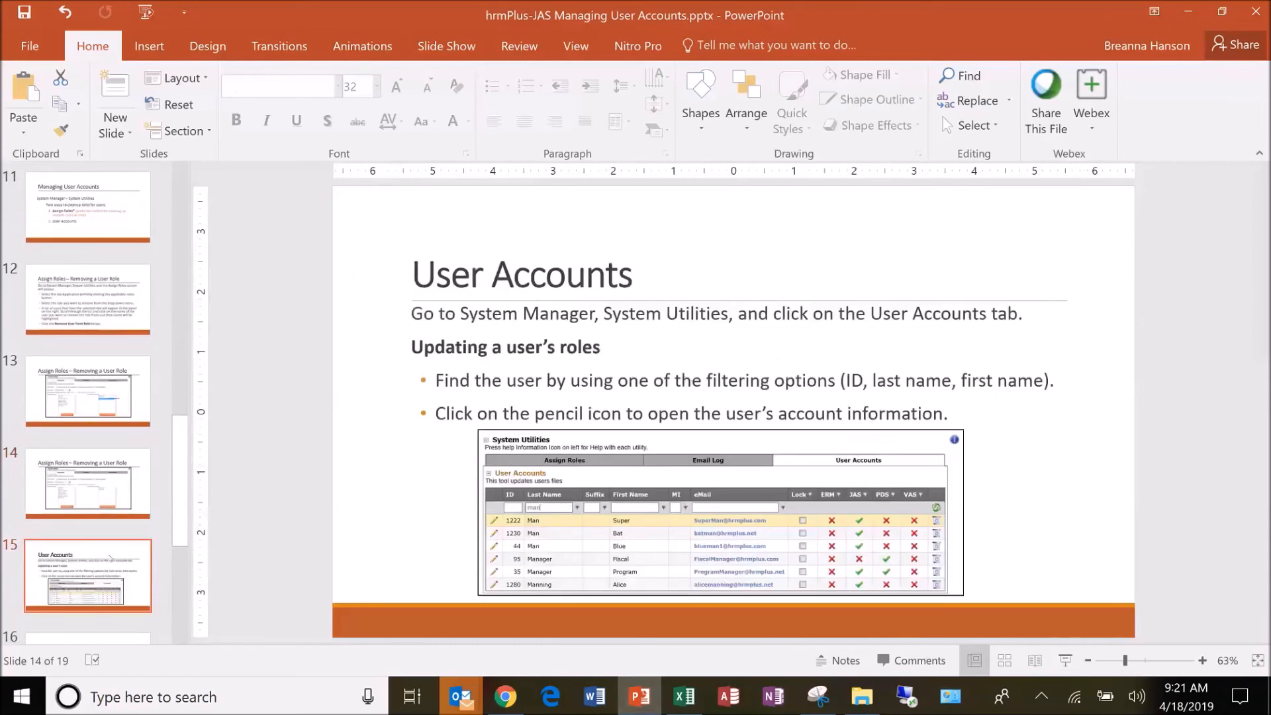
scroll(112, 553, "down", 2)
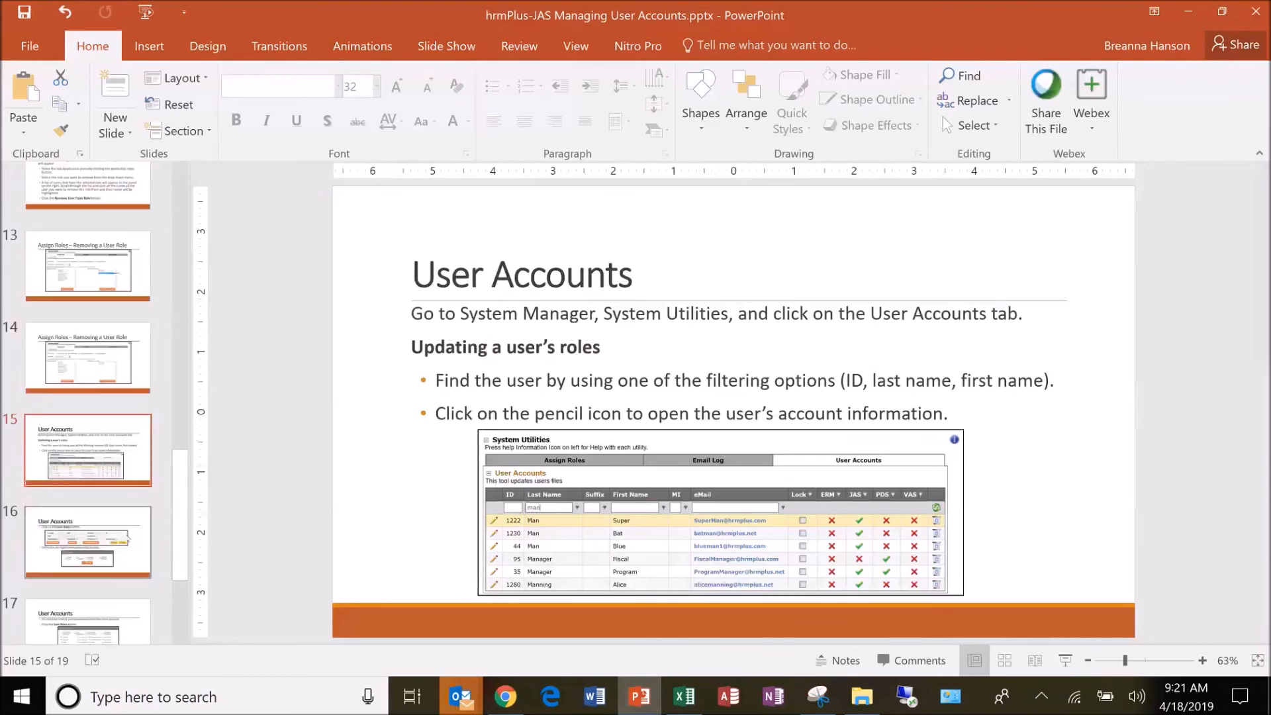
left_click(129, 538)
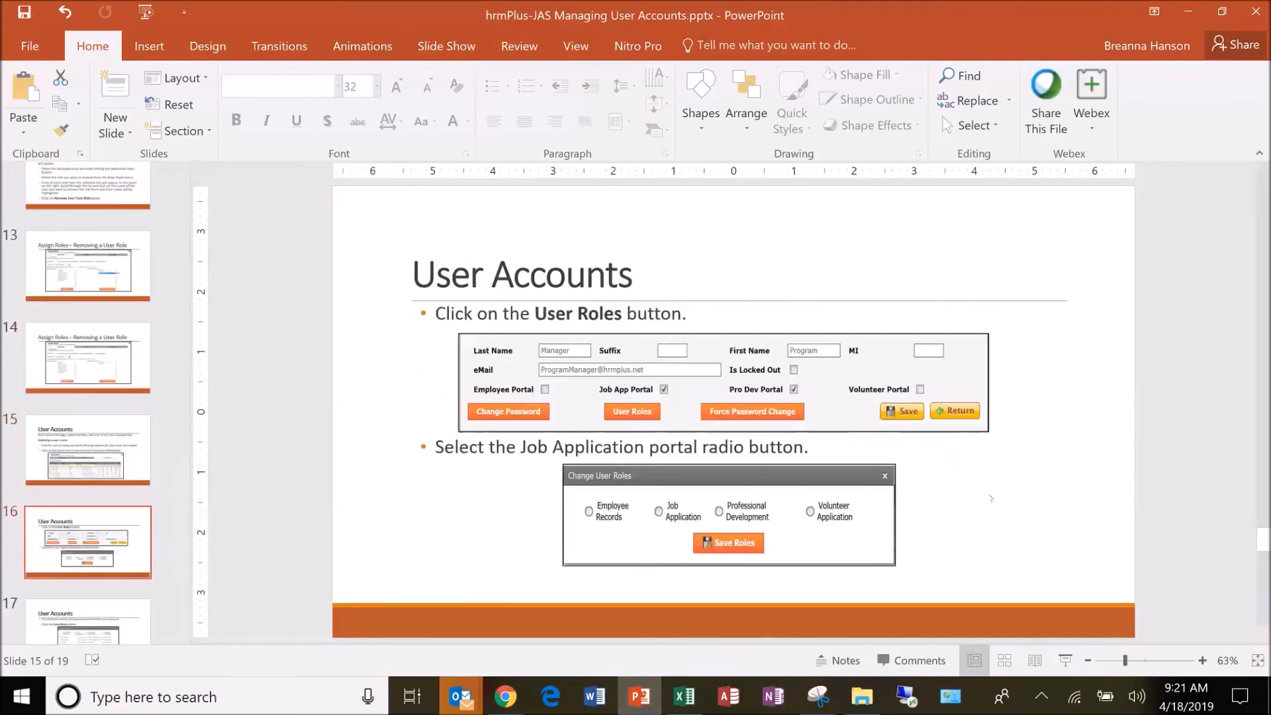
left_click(119, 617)
scroll(124, 582, "down", 4)
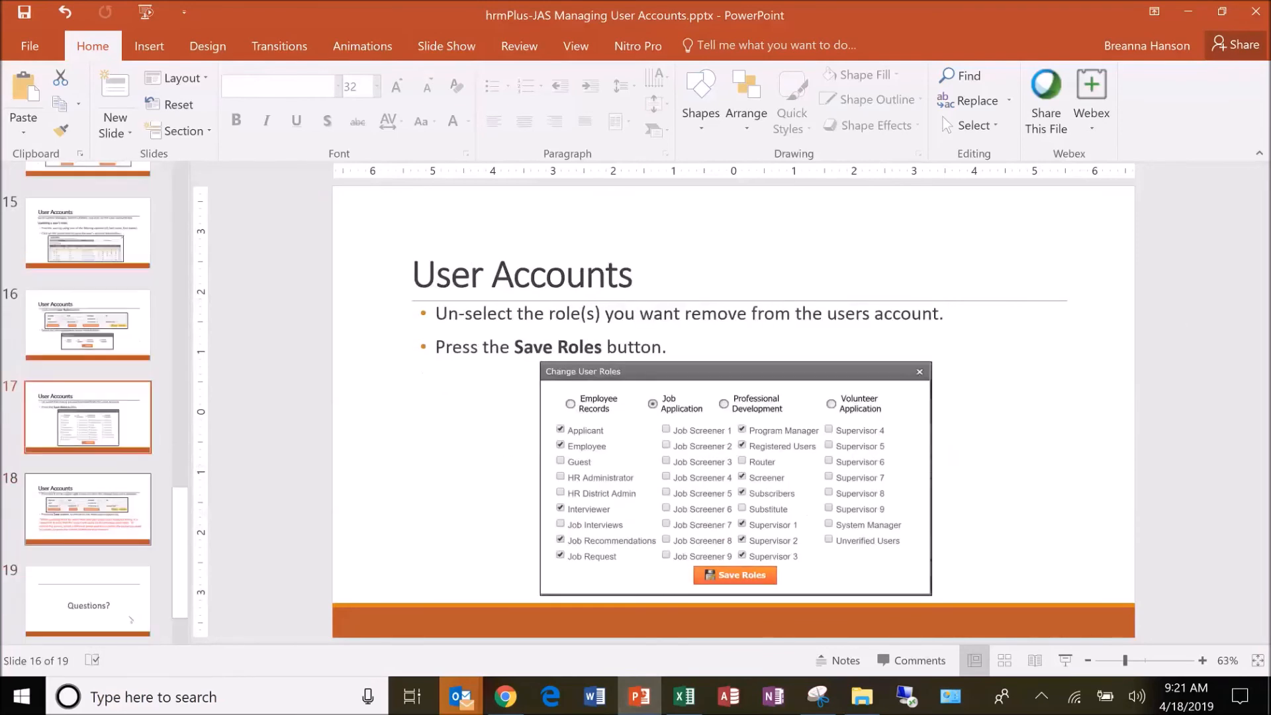